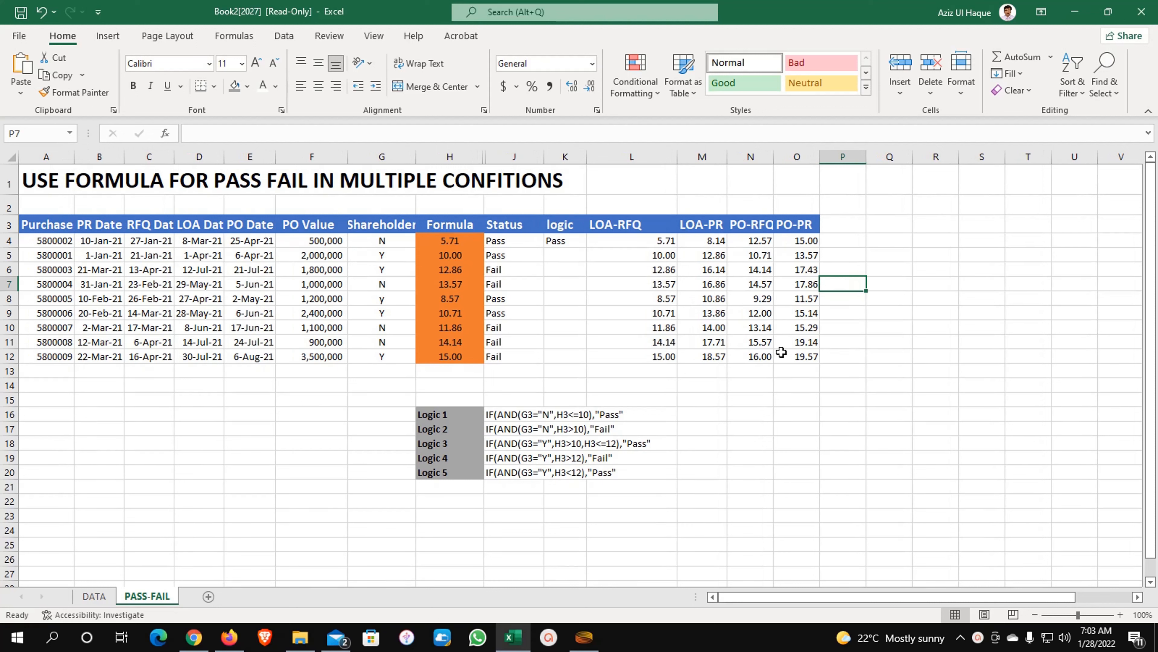
- Review the Status results in J4:J12 and the five Logic rule labels and texts
{"action": "left_click_drag", "start_coordinate": [513, 243], "coordinate": [513, 352]}
{"action": "left_click", "coordinate": [385, 428]}
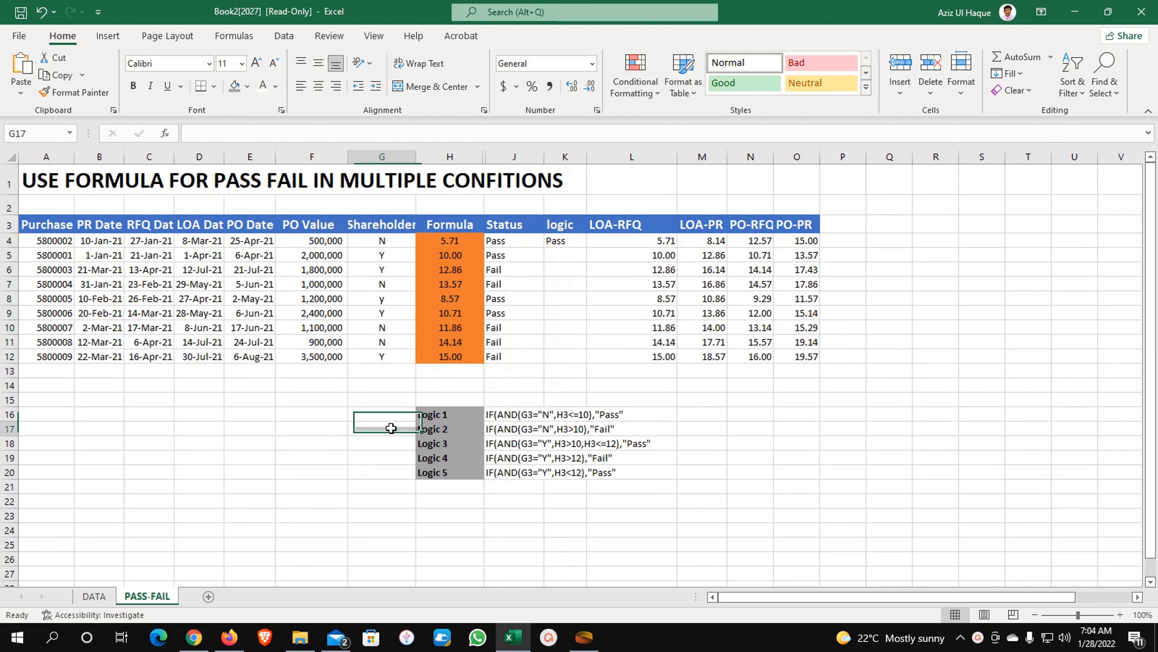
{"action": "left_click_drag", "start_coordinate": [456, 414], "coordinate": [455, 470]}
{"action": "left_click_drag", "start_coordinate": [505, 413], "coordinate": [505, 472]}
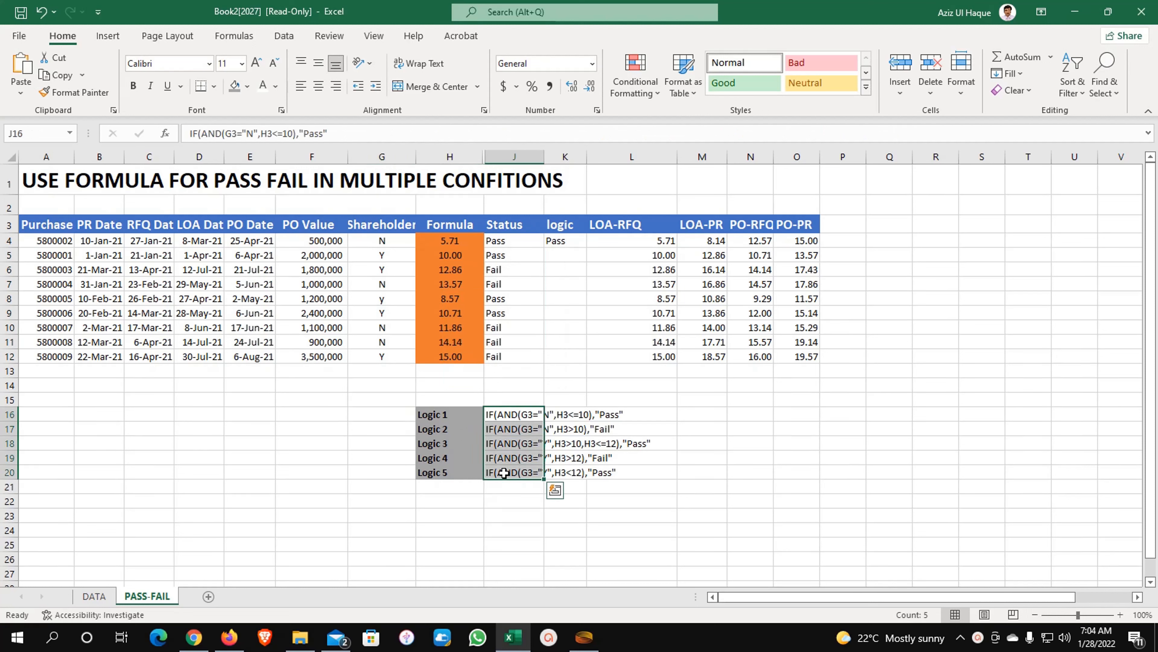
{"action": "left_click", "coordinate": [522, 380]}
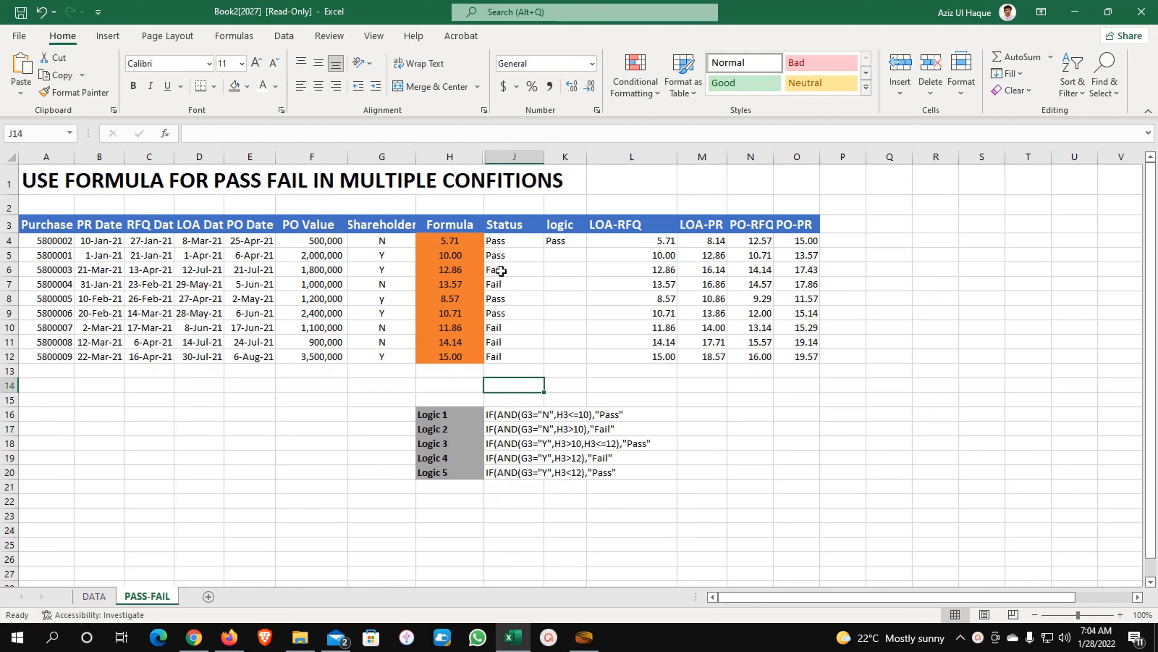
- Inspect the existing formulas in J4, H4, H6, G4, G5 and K4 and the PO value in F4
{"action": "left_click", "coordinate": [506, 240]}
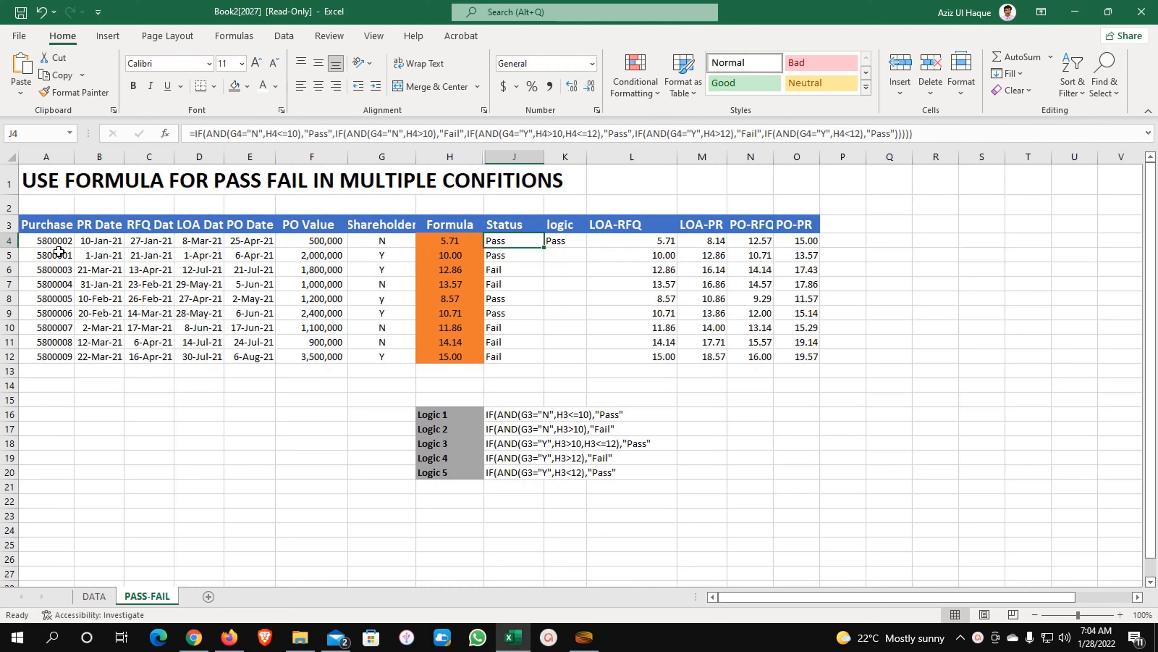
{"action": "left_click", "coordinate": [319, 246]}
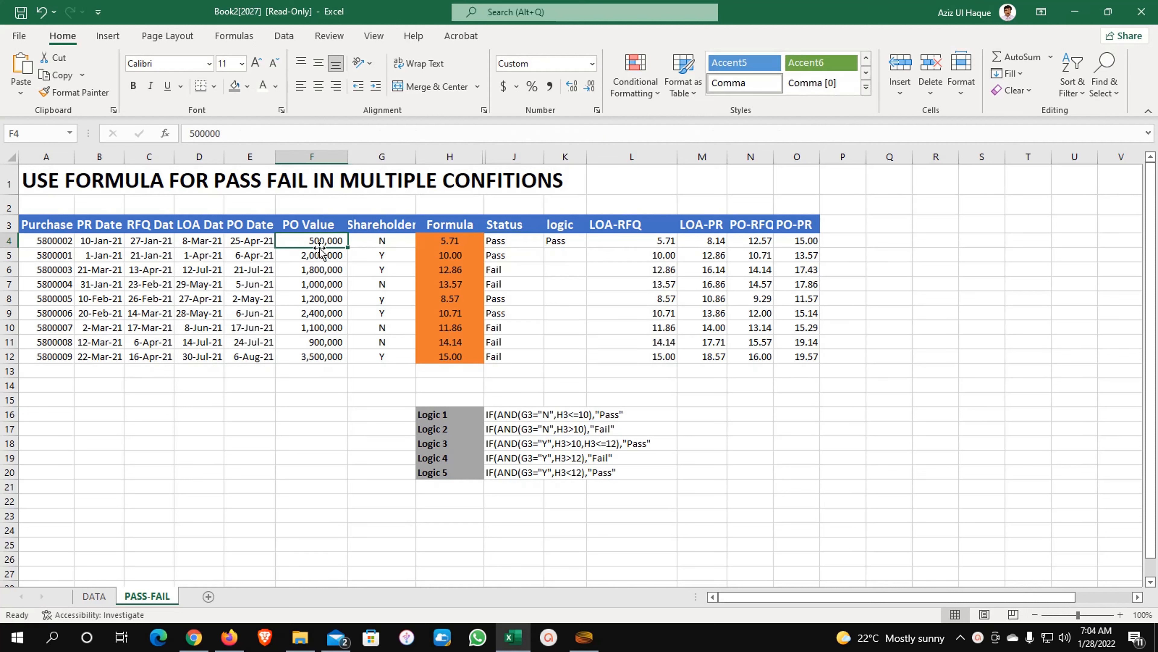
{"action": "left_click", "coordinate": [424, 240]}
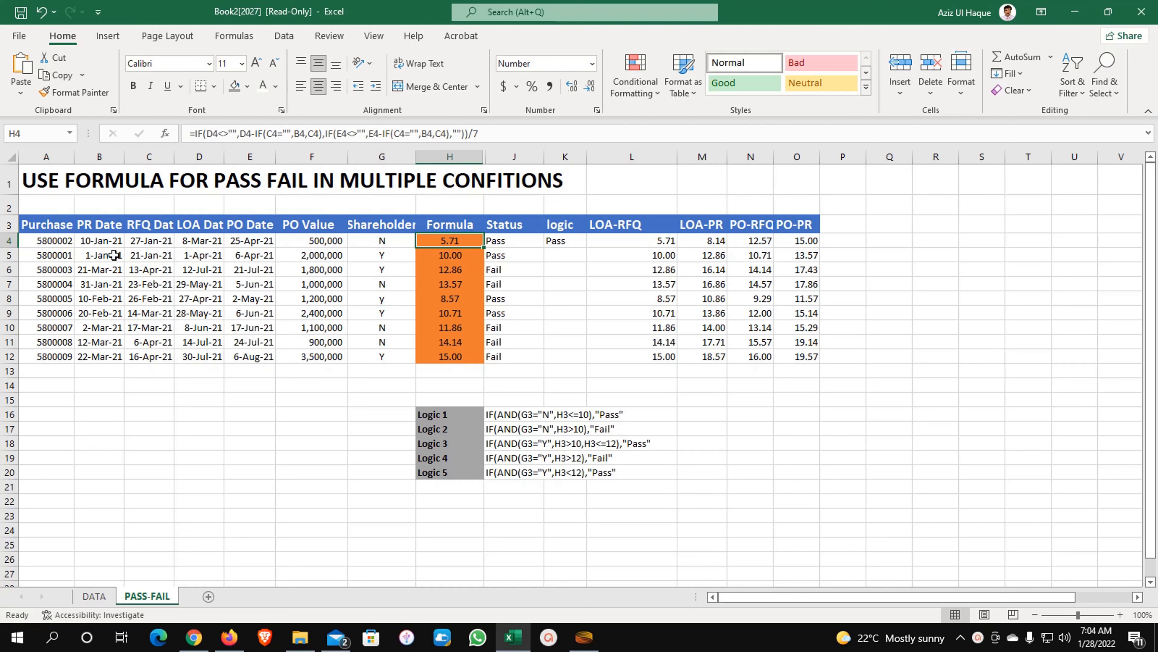
{"action": "left_click", "coordinate": [446, 268]}
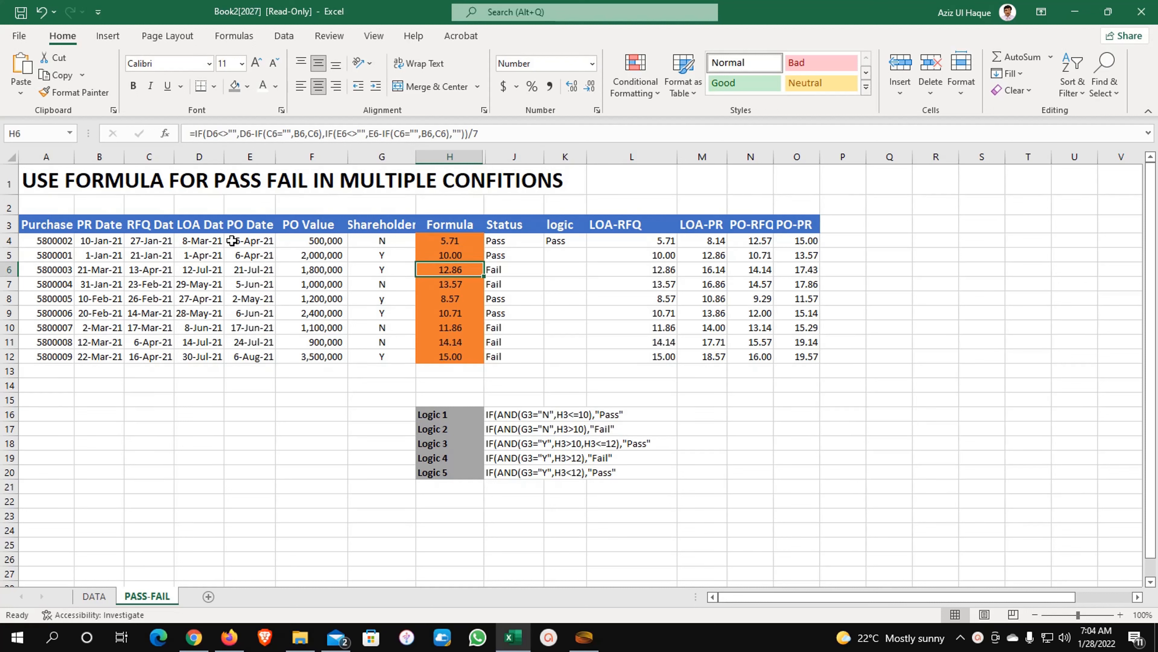
{"action": "left_click", "coordinate": [292, 243]}
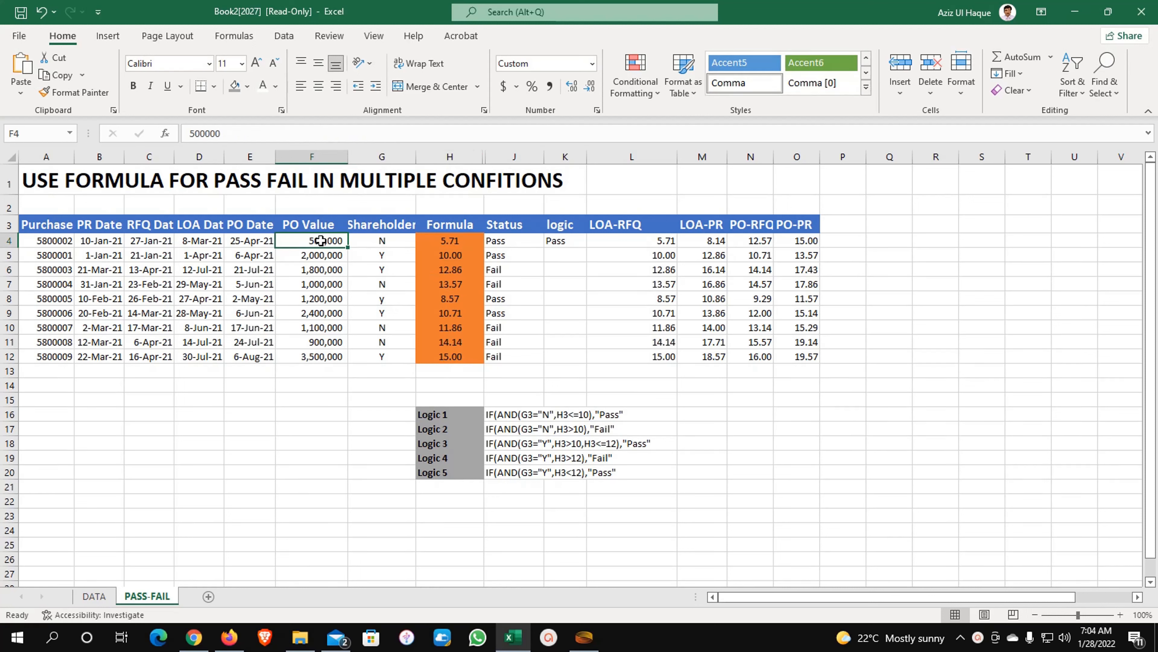
{"action": "left_click", "coordinate": [383, 242]}
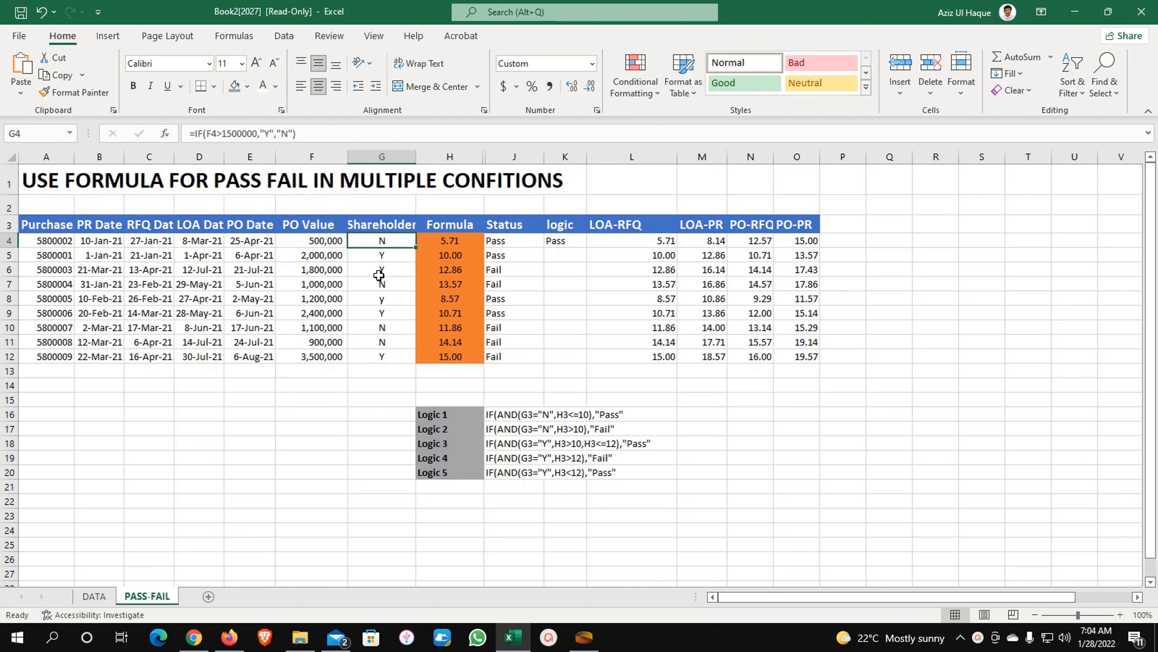
{"action": "left_click", "coordinate": [381, 257]}
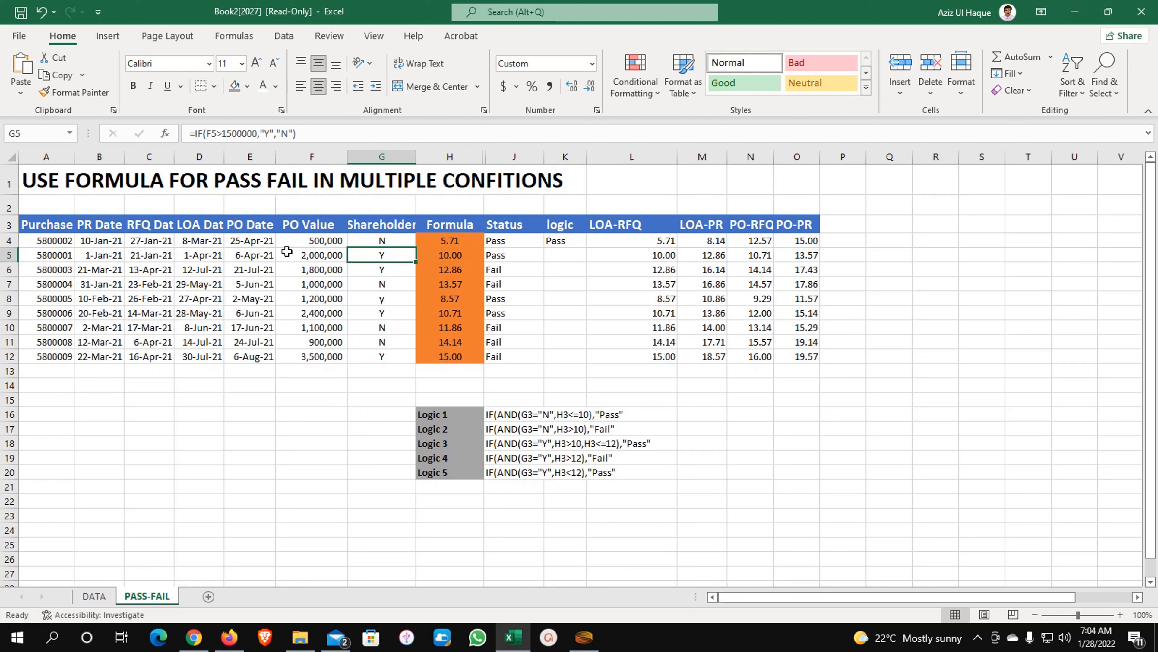
{"action": "left_click", "coordinate": [537, 240]}
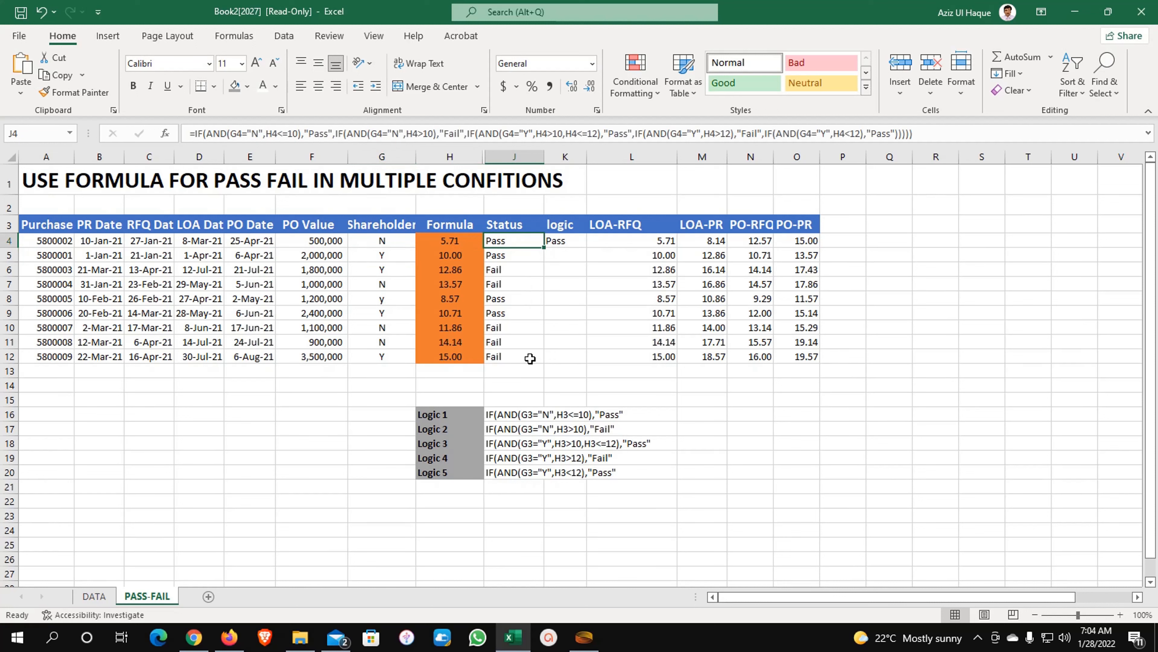
{"action": "left_click", "coordinate": [459, 413]}
{"action": "left_click", "coordinate": [516, 242]}
{"action": "left_click", "coordinate": [564, 242]}
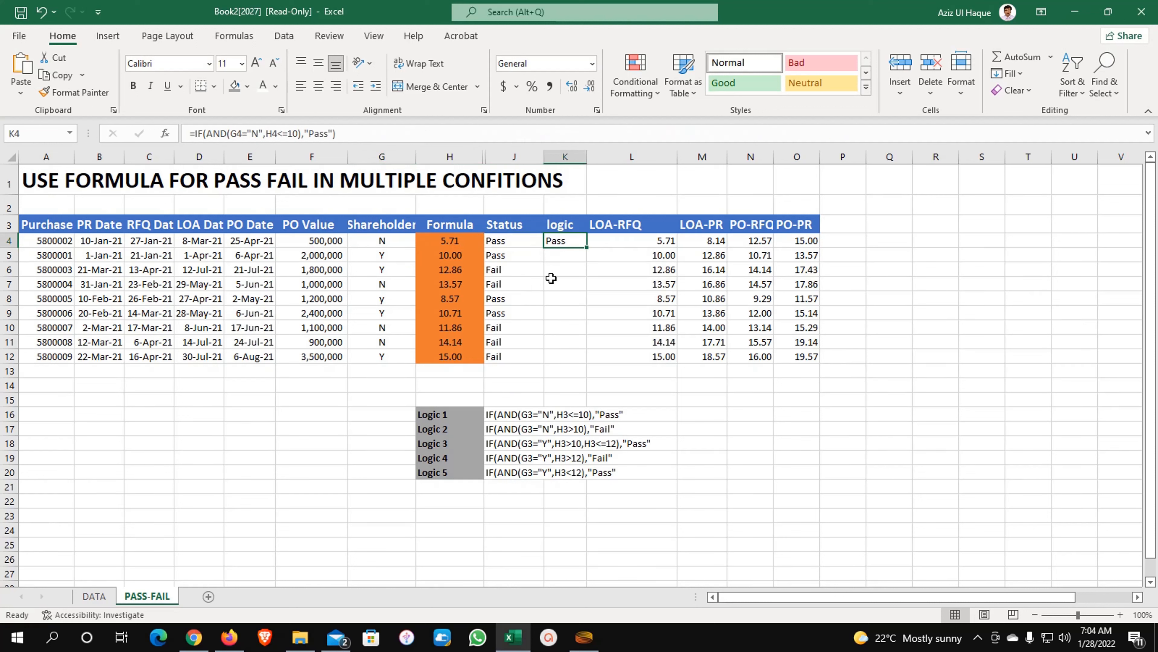
- Clear K4's old formula and recheck the Logic 1 rule and G4's shareholder flag
{"action": "key", "text": "Delete"}
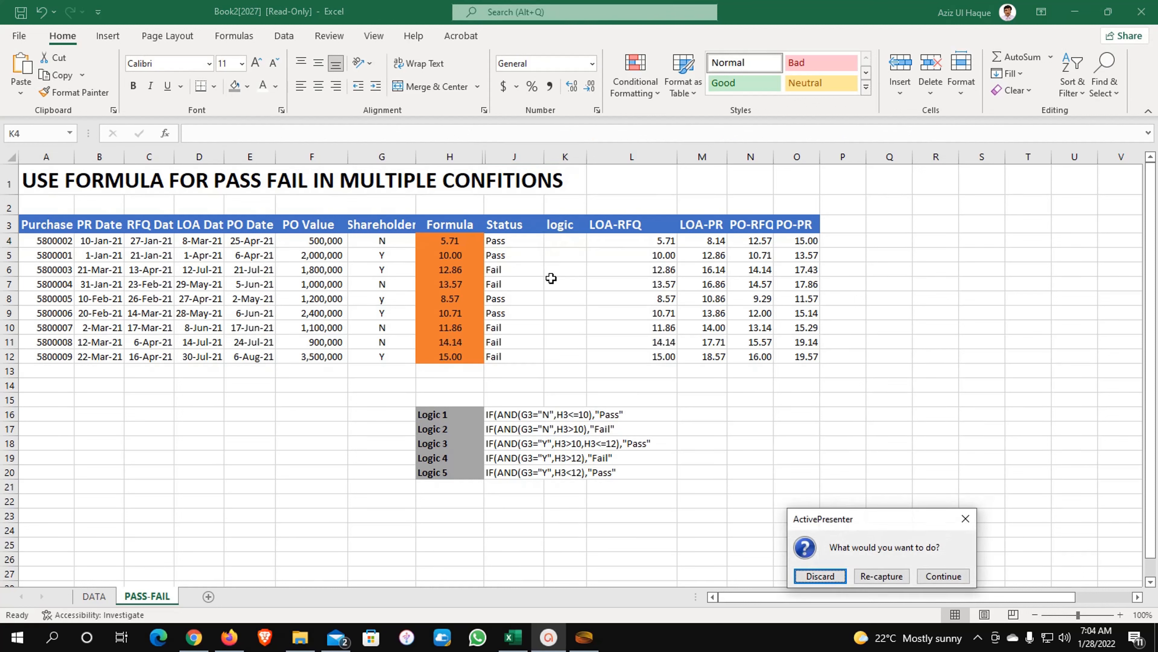
{"action": "left_click", "coordinate": [957, 578]}
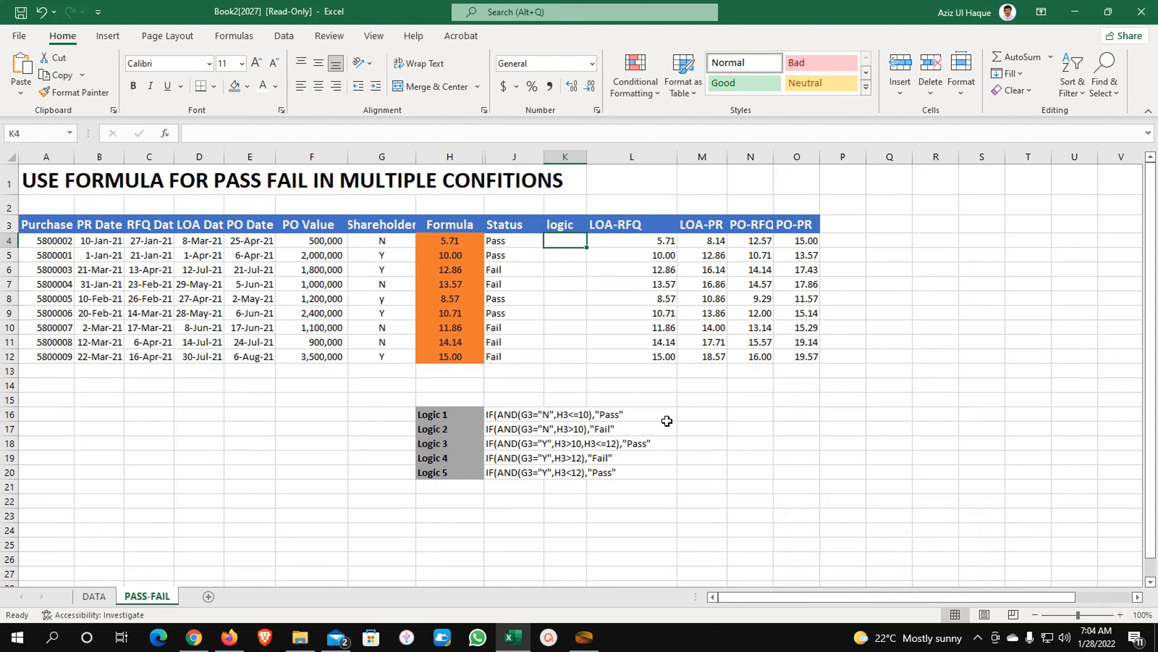
{"action": "left_click", "coordinate": [505, 416]}
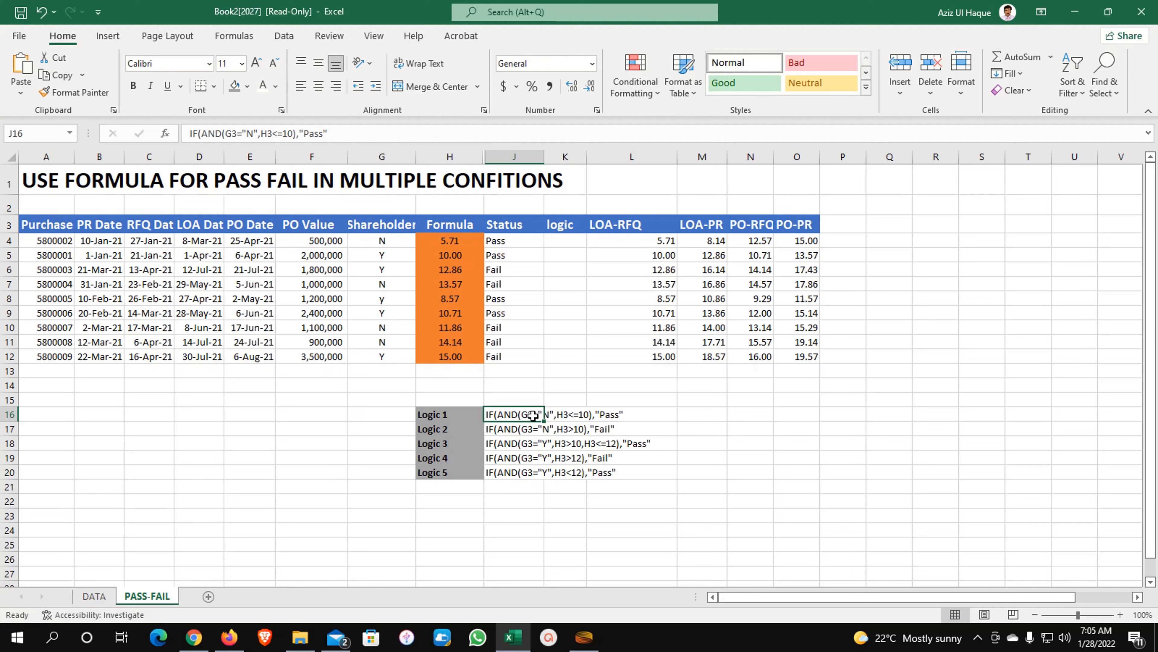
{"action": "left_click", "coordinate": [387, 244]}
- In K4, begin the formula =IF(AND(G4 using the IF and AND suggestions
{"action": "left_click", "coordinate": [559, 243]}
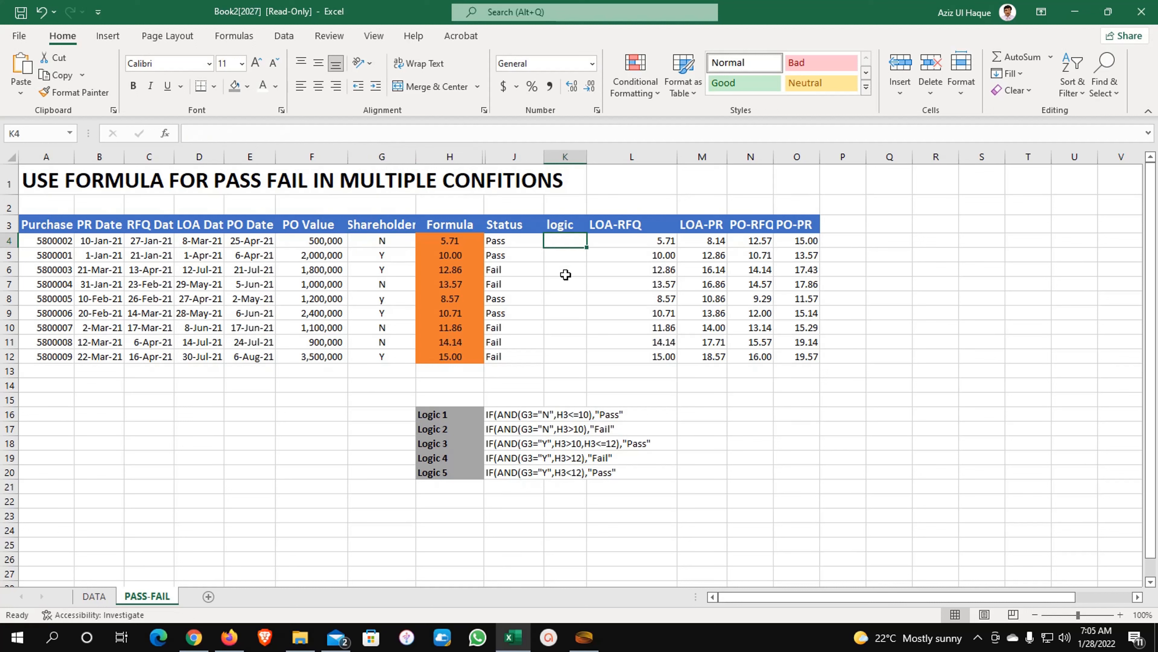
{"action": "type", "text": "="}
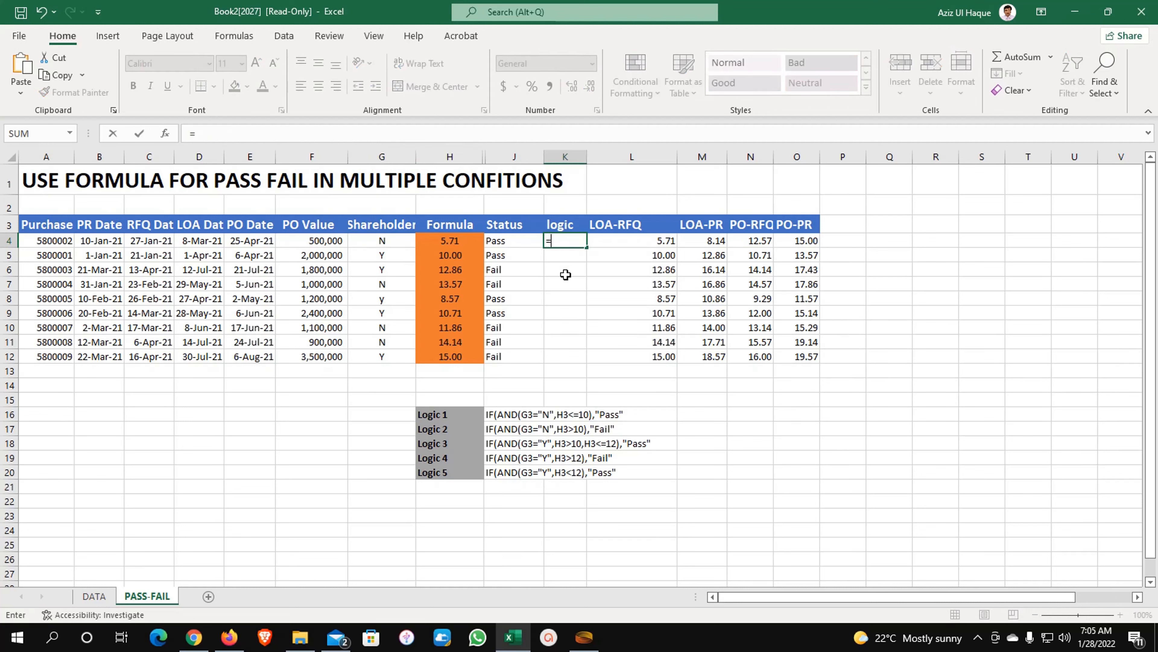
{"action": "type", "text": "if"}
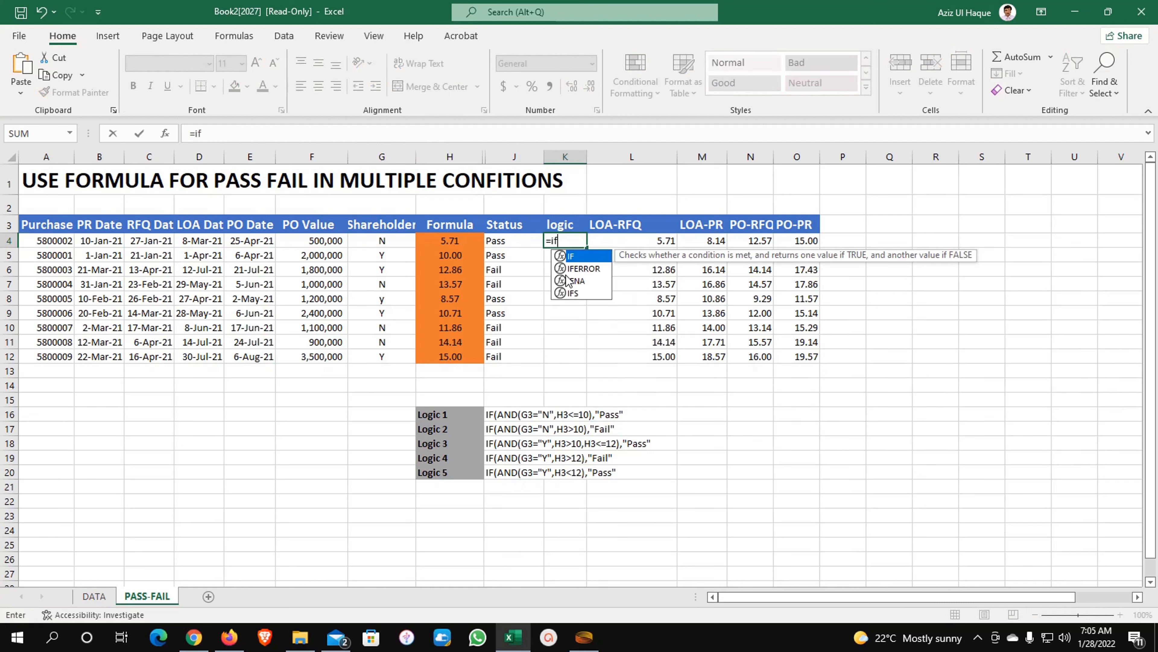
{"action": "key", "text": "Tab"}
{"action": "type", "text": "and"}
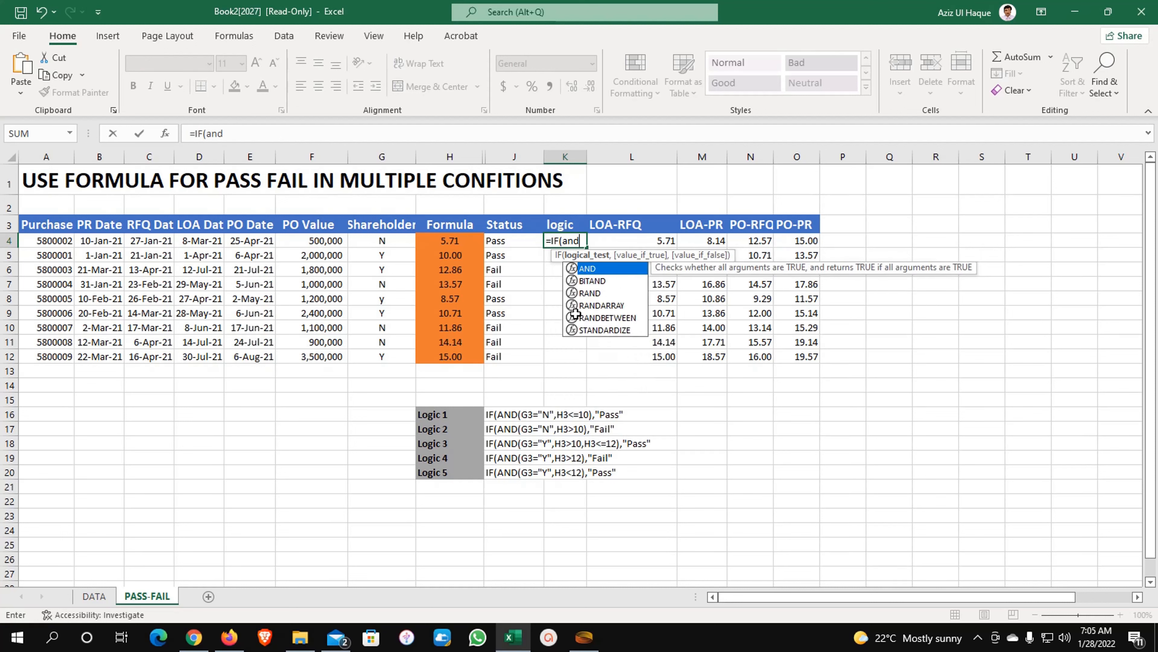
{"action": "key", "text": "Tab"}
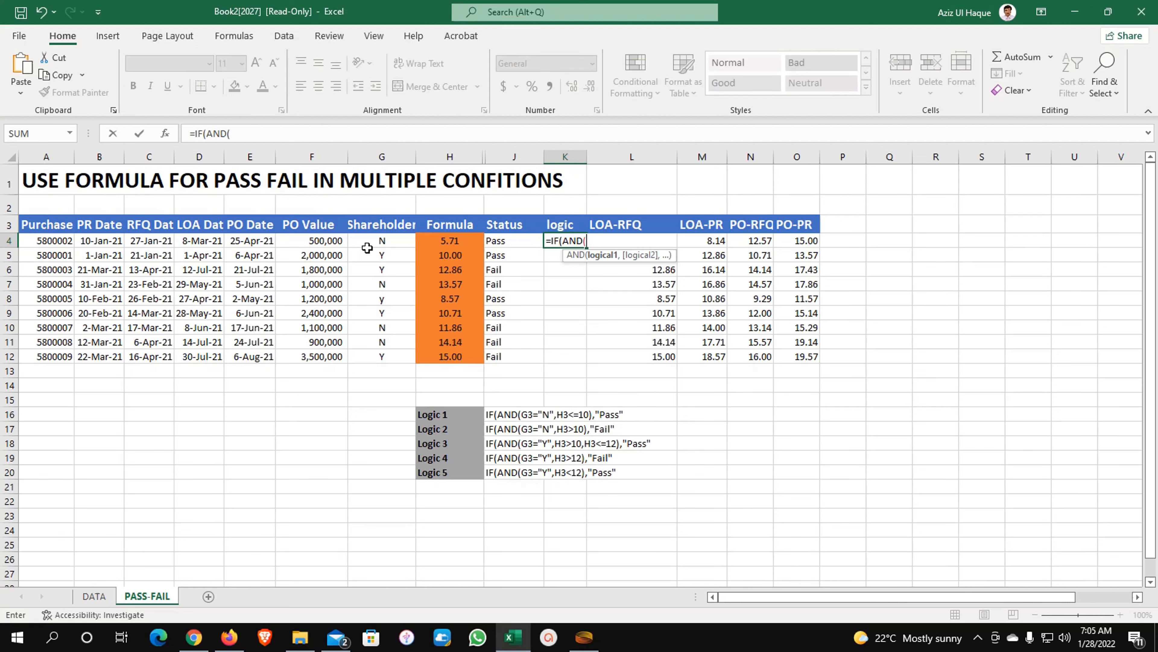
{"action": "left_click", "coordinate": [378, 241]}
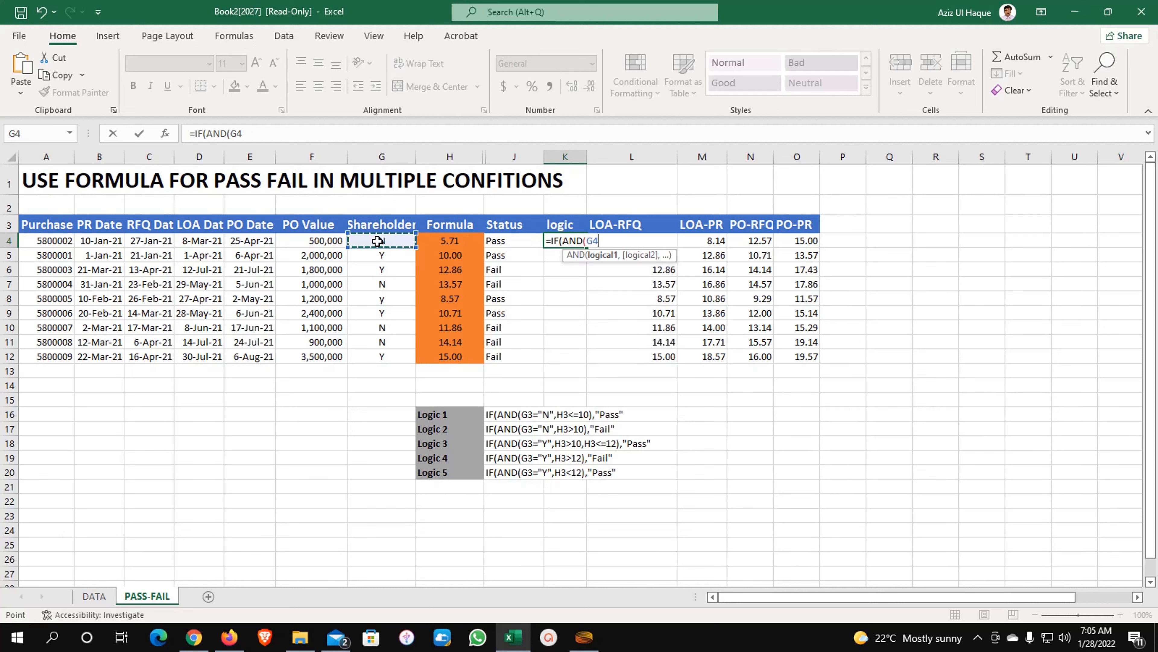
- Complete and enter K4 as =IF(AND(G4="N",H4<=10),"Pass"), then return to K4
{"action": "type", "text": "=\"N\","}
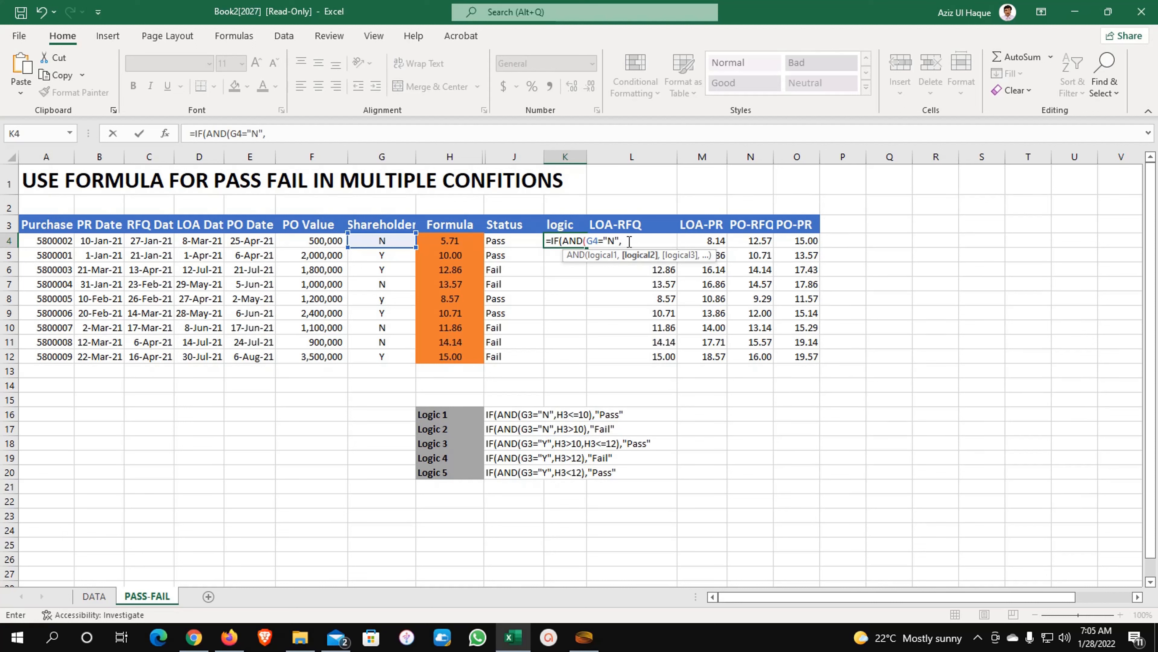
{"action": "left_click", "coordinate": [465, 243]}
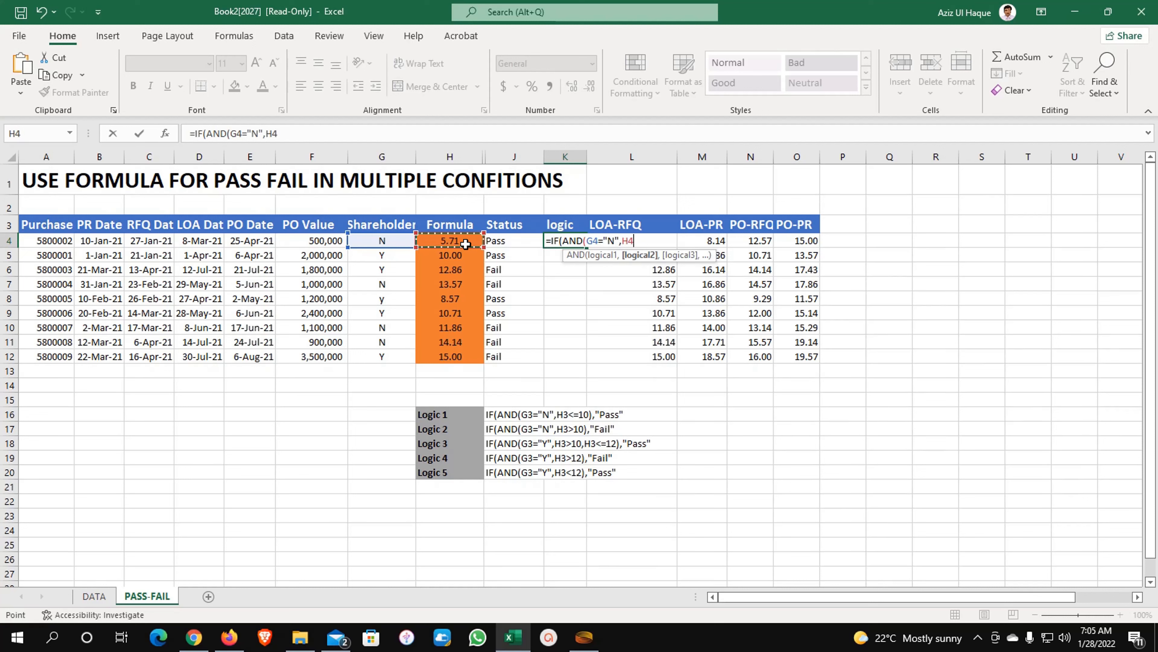
{"action": "type", "text": "<=10"}
{"action": "type", "text": ")"}
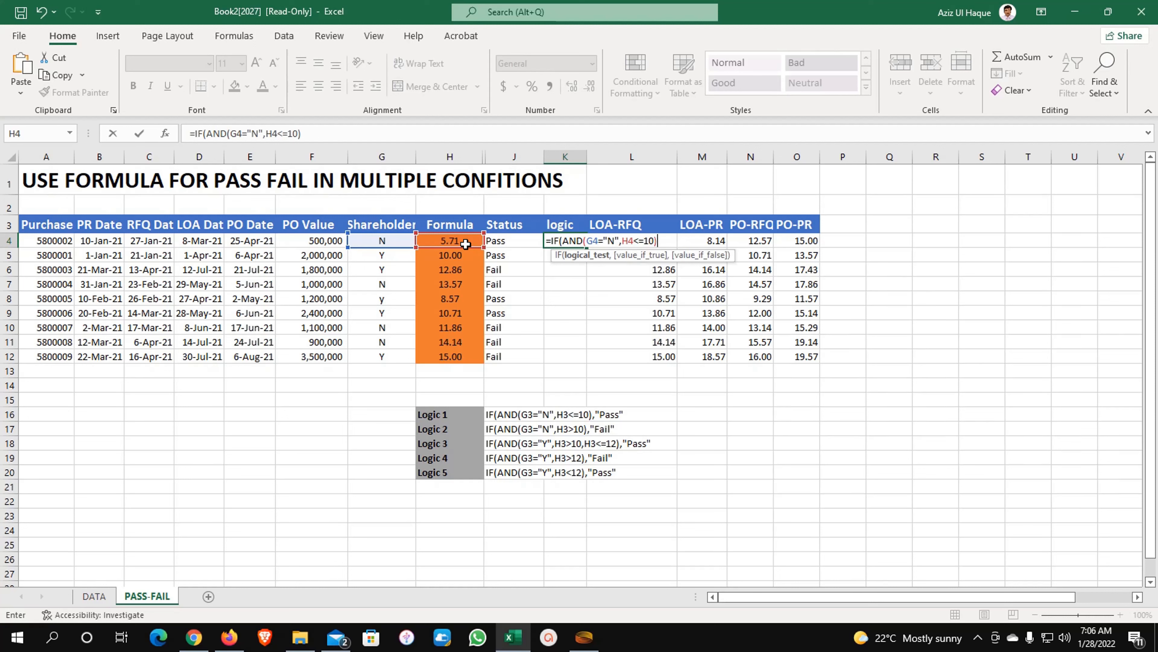
{"action": "type", "text": ","}
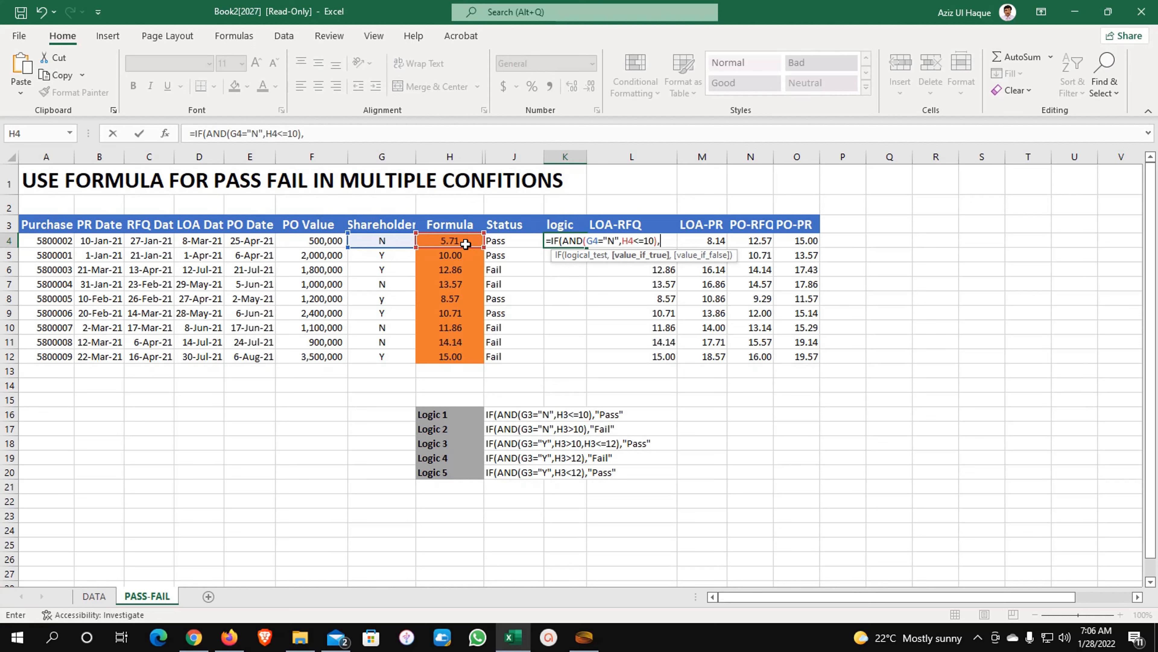
{"action": "type", "text": "\"Pass\""}
{"action": "key", "text": "Return"}
{"action": "key", "text": "Return"}
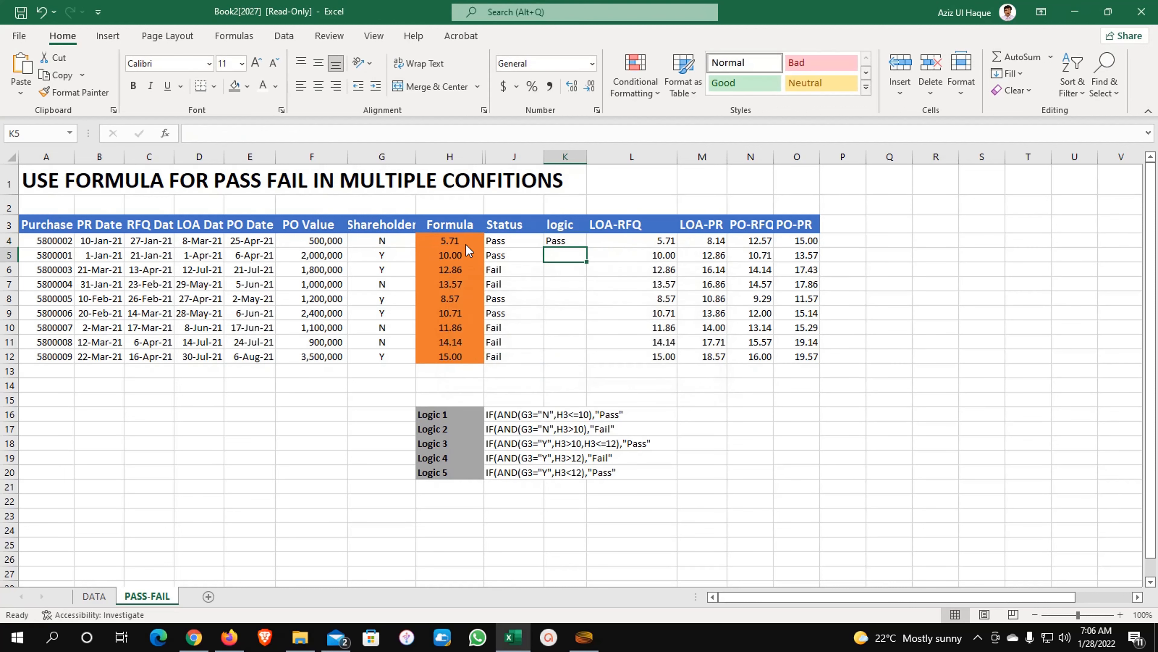
{"action": "key", "text": "Up"}
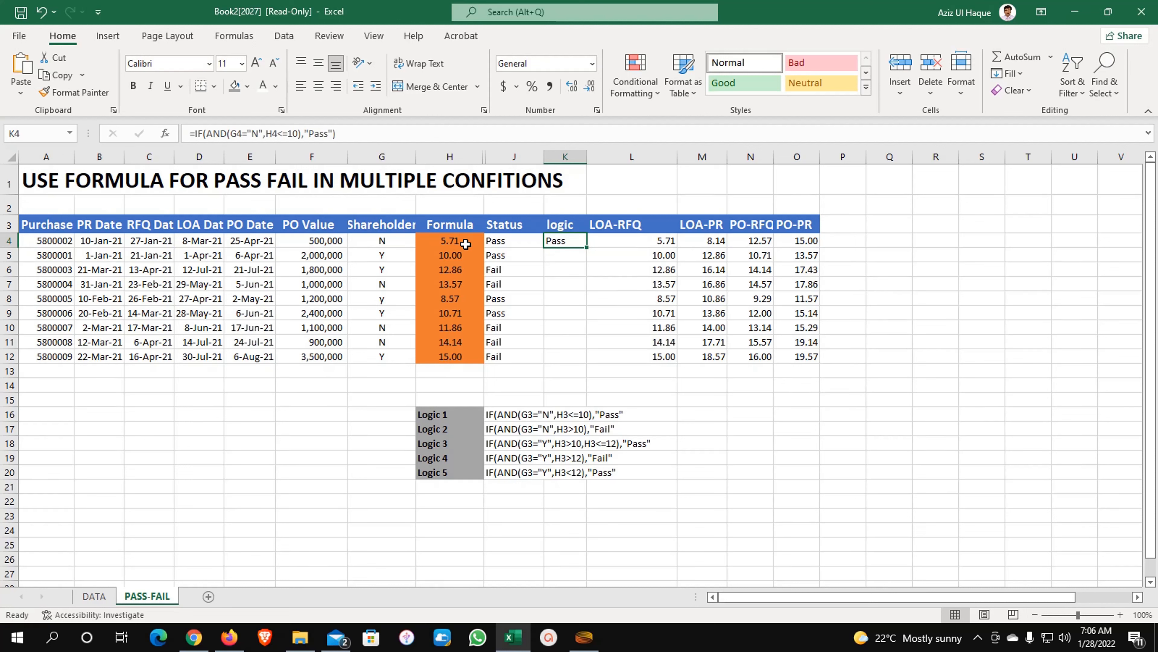
- Test H4 with values 10 and 11, then undo back to the original 5.71 day count
{"action": "left_click", "coordinate": [465, 244]}
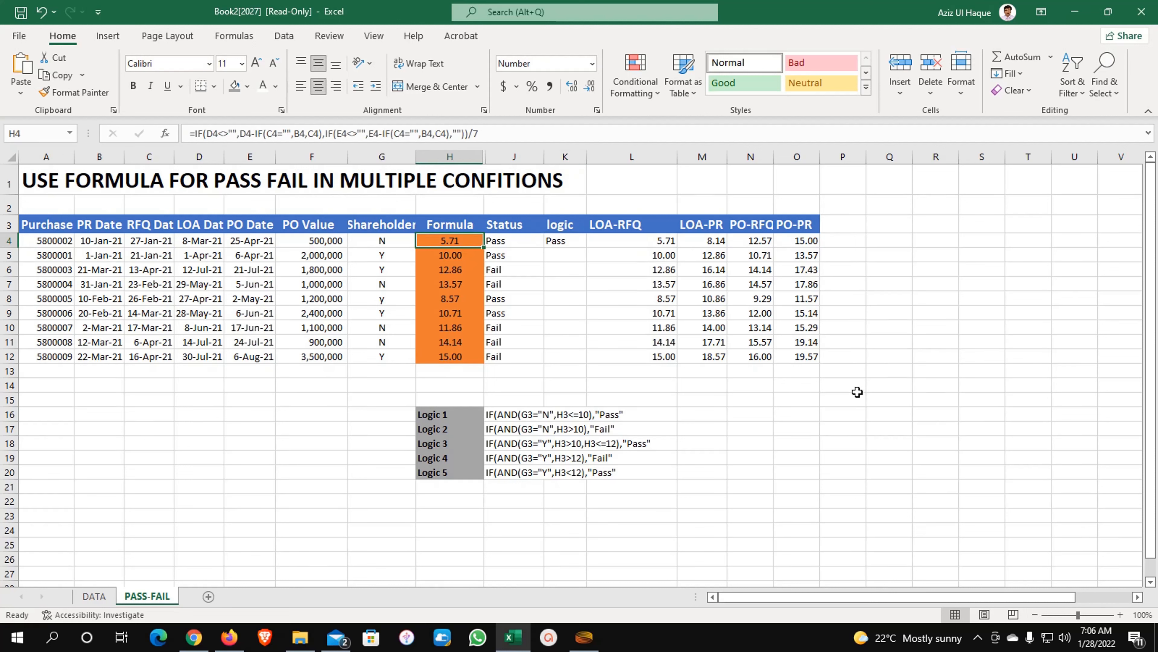
{"action": "type", "text": "10"}
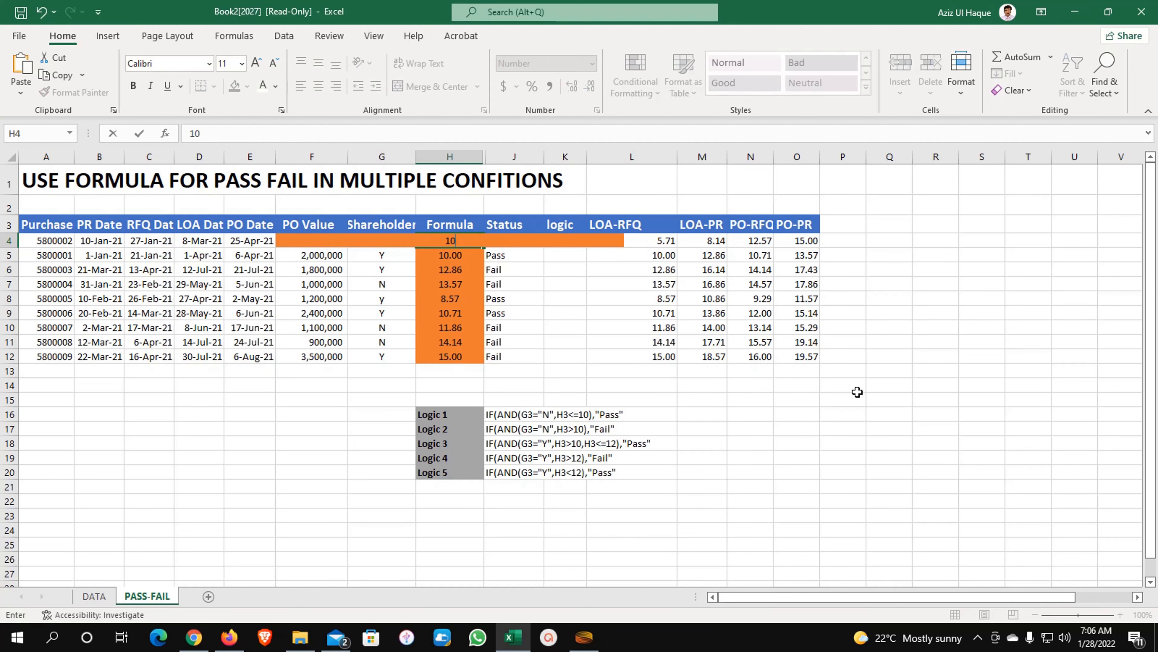
{"action": "key", "text": "Return"}
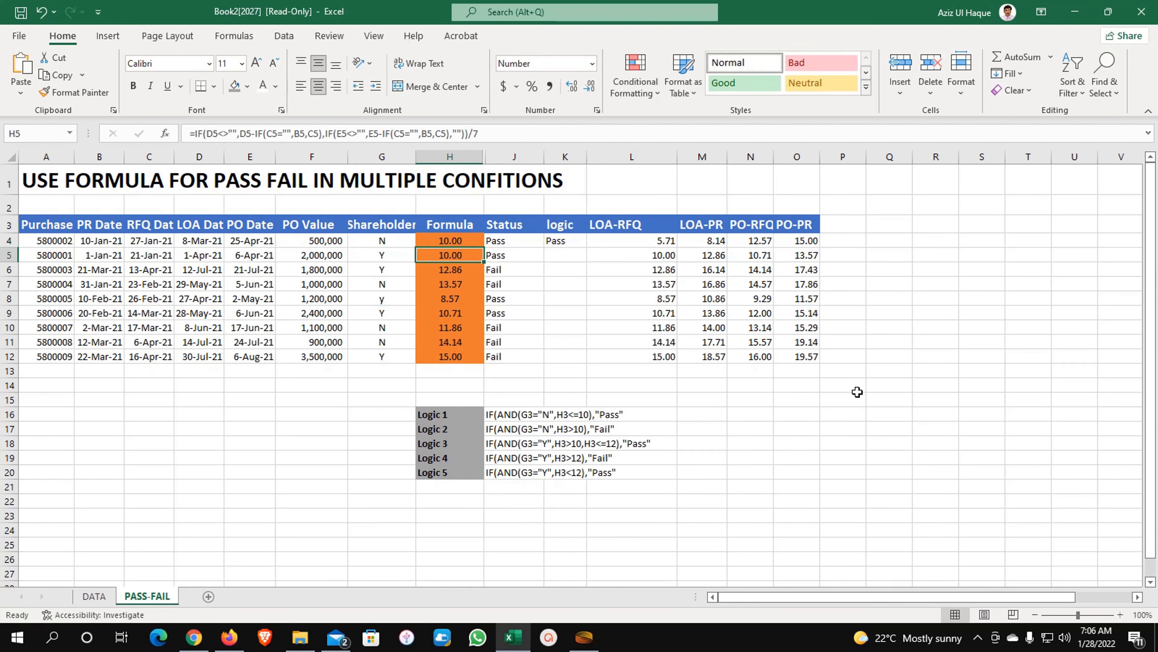
{"action": "key", "text": "Up"}
{"action": "type", "text": "11"}
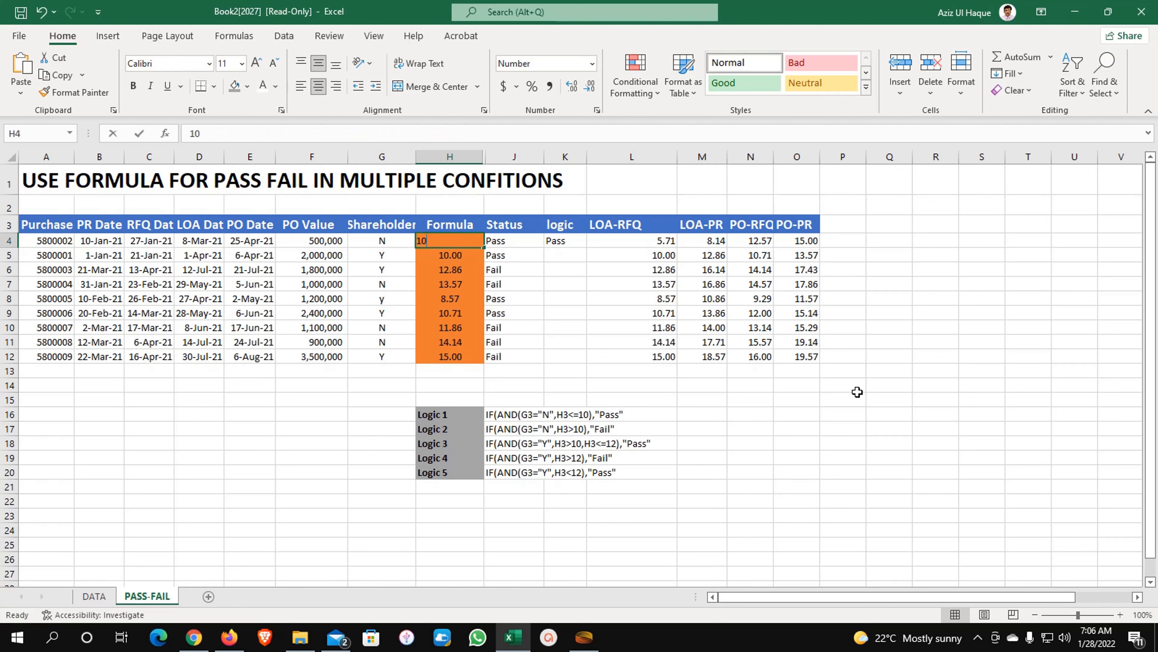
{"action": "key", "text": "Return"}
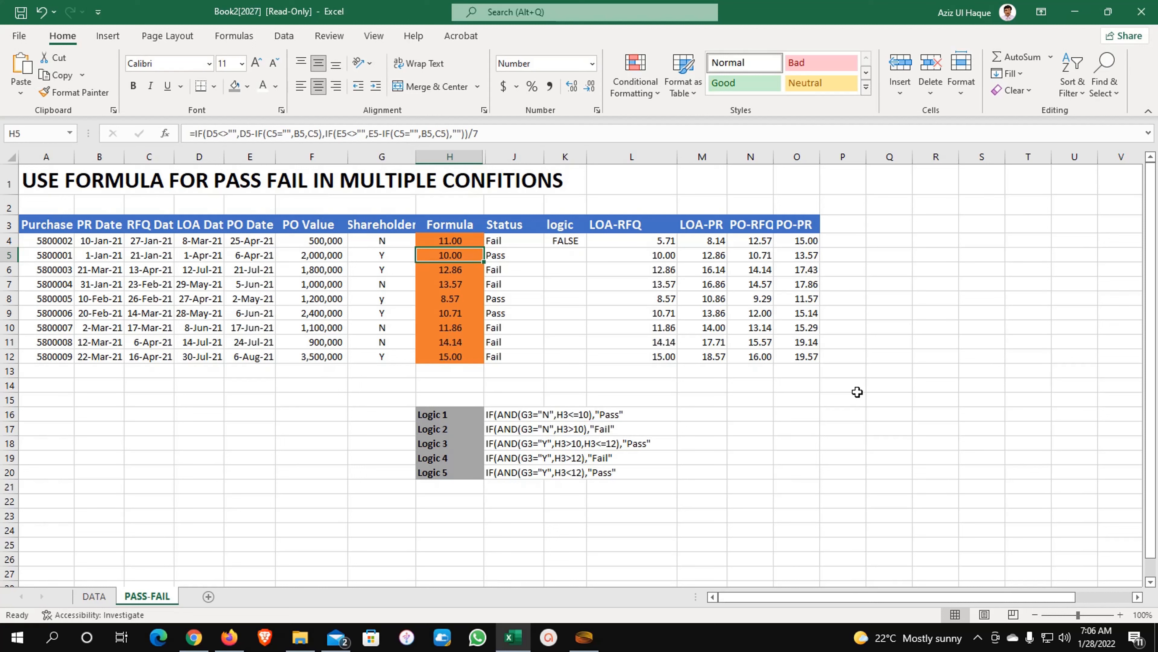
{"action": "key", "text": "ctrl+z"}
{"action": "key", "text": "ctrl+z"}
{"action": "key", "text": "ctrl+z"}
{"action": "key", "text": "ctrl+z"}
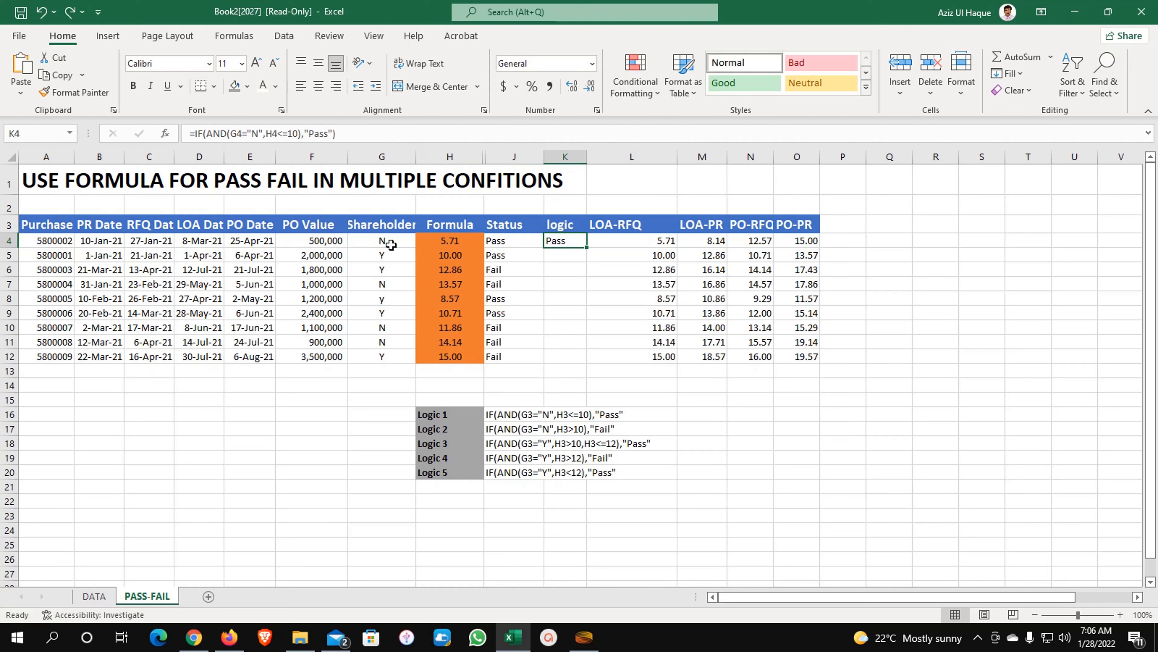
- Copy K4's IF(AND) condition and paste it after a comma as the value_if_false branch
{"action": "left_click", "coordinate": [349, 135]}
{"action": "left_click_drag", "start_coordinate": [349, 135], "coordinate": [194, 137]}
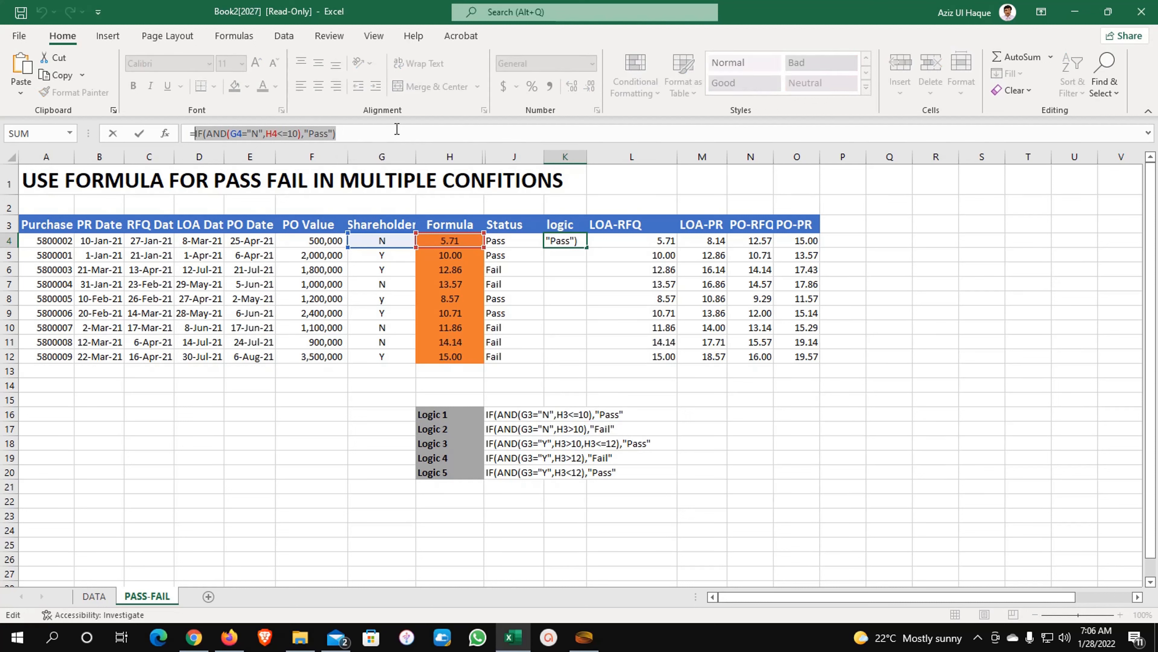
{"action": "left_click", "coordinate": [371, 133]}
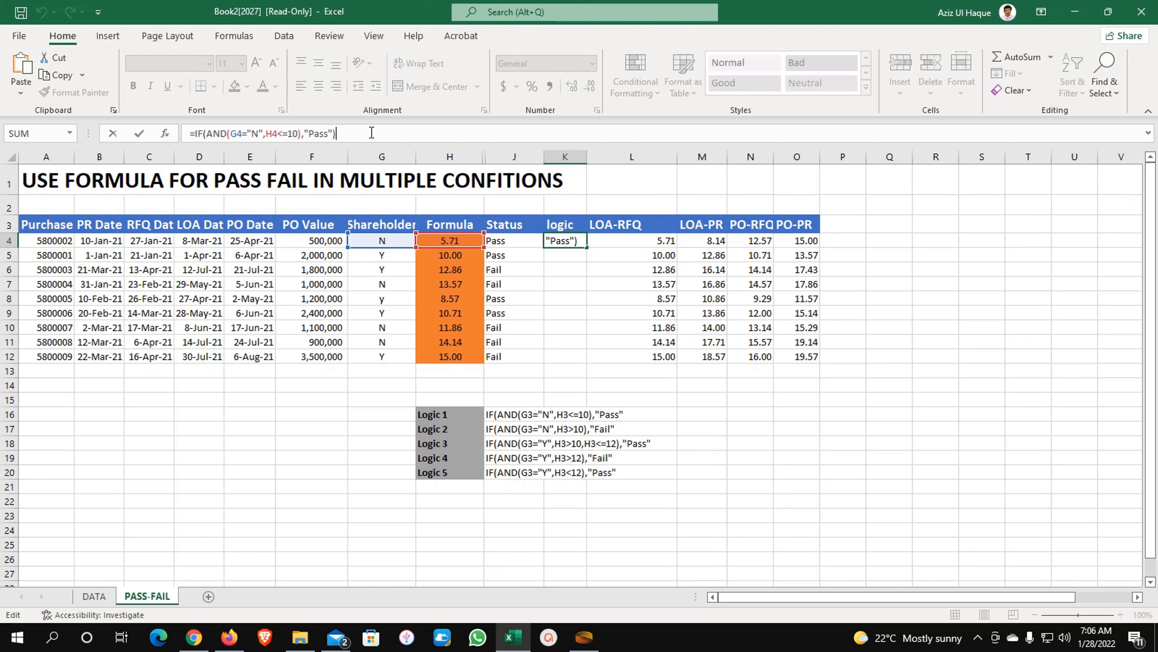
{"action": "key", "text": "BackSpace"}
{"action": "type", "text": ","}
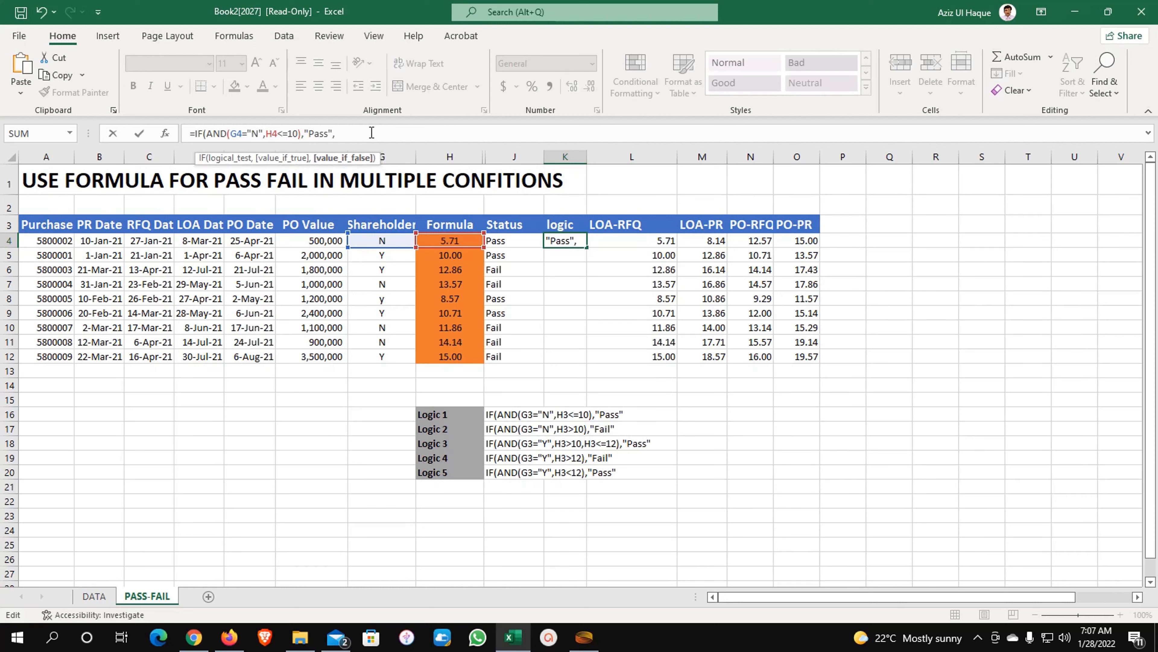
{"action": "key", "text": "ctrl+v"}
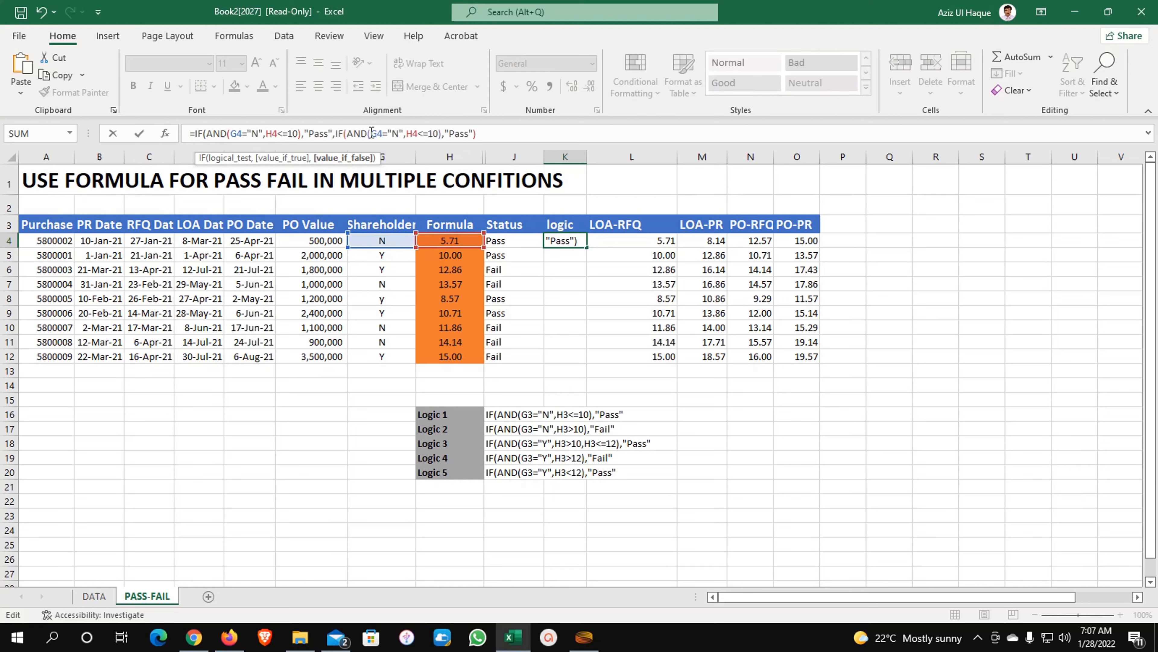
- Change the pasted condition's comparison from H4<=10 to H4>10
{"action": "left_click", "coordinate": [420, 131]}
{"action": "key", "text": "Delete"}
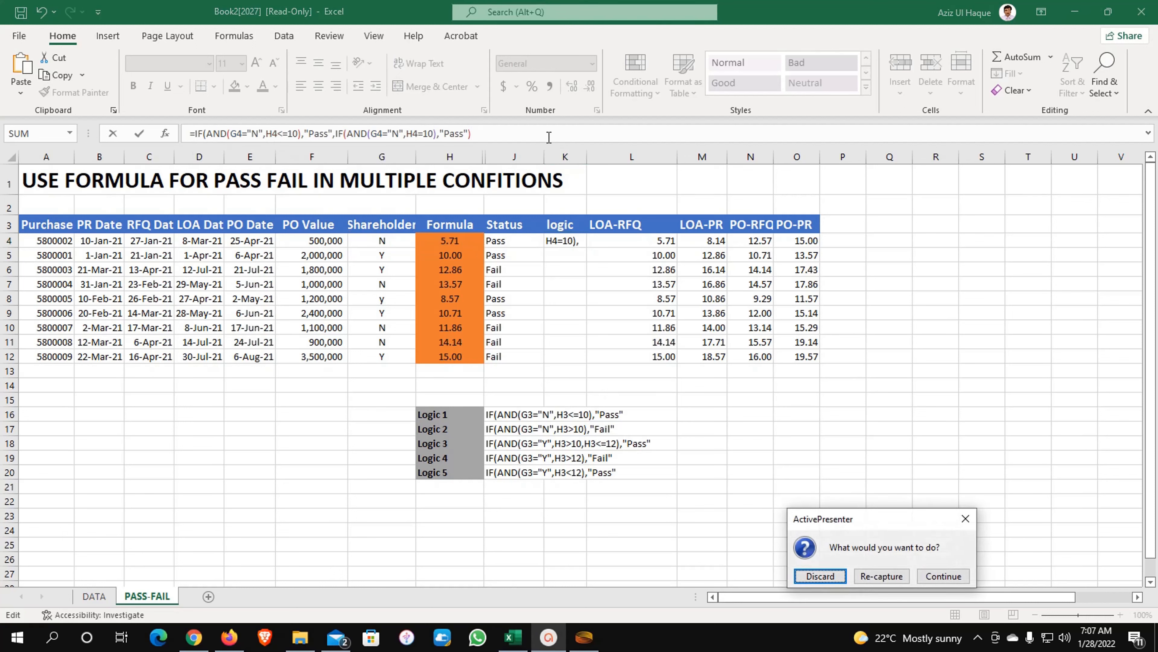
{"action": "left_click", "coordinate": [955, 576]}
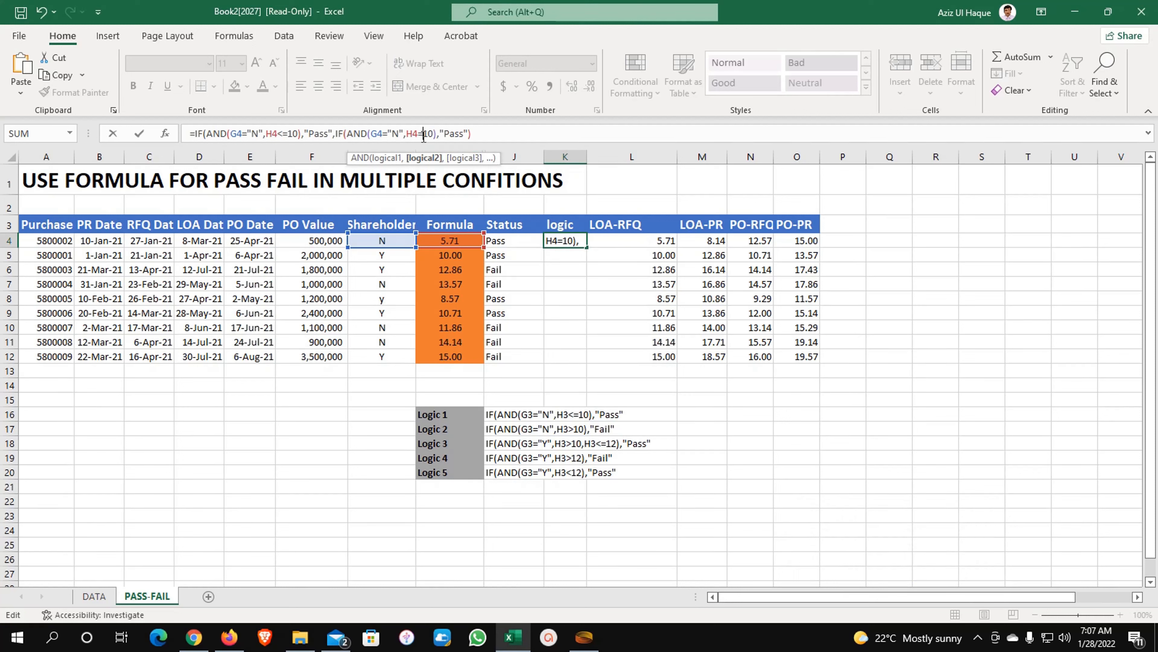
{"action": "key", "text": "Delete"}
{"action": "type", "text": ">"}
- Replace the second branch's result with "Fail", close the bracket and commit the formula
{"action": "left_click", "coordinate": [451, 133]}
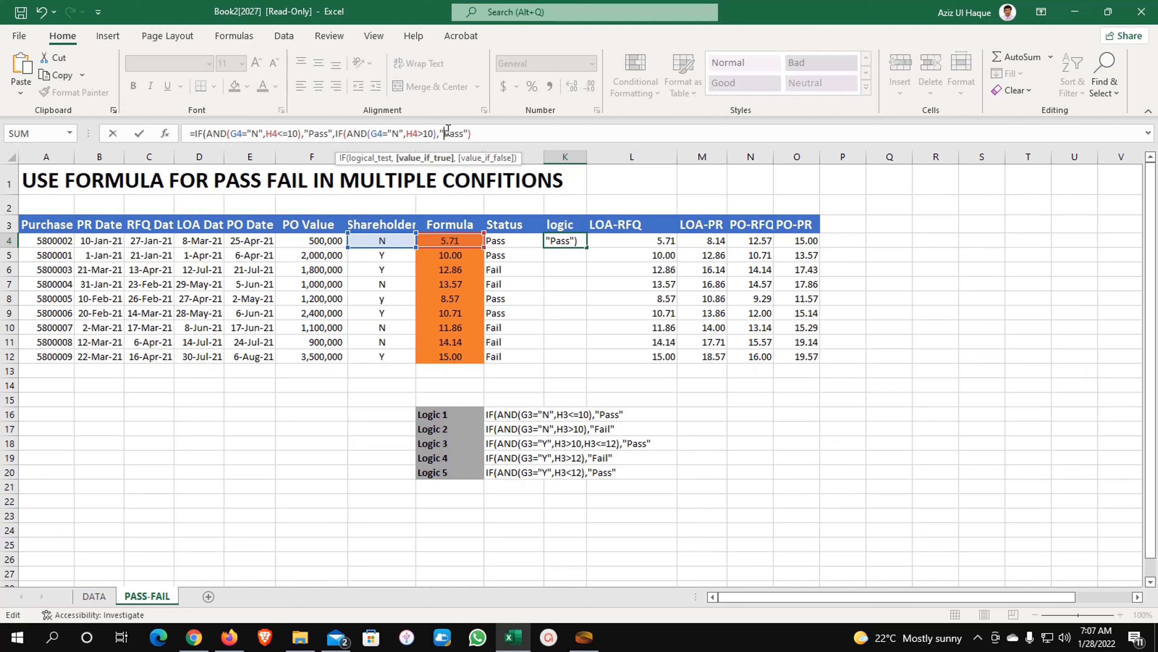
{"action": "key", "text": "BackSpace"}
{"action": "key", "text": "ctrl+End"}
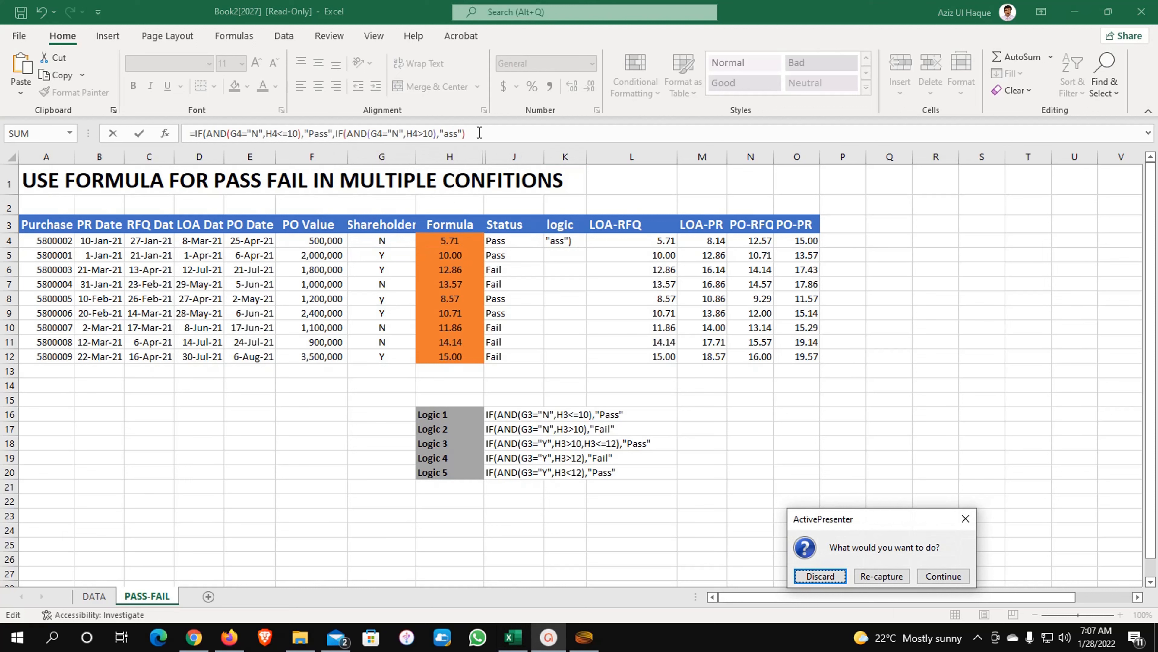
{"action": "key", "text": "Tab"}
{"action": "key", "text": "Tab"}
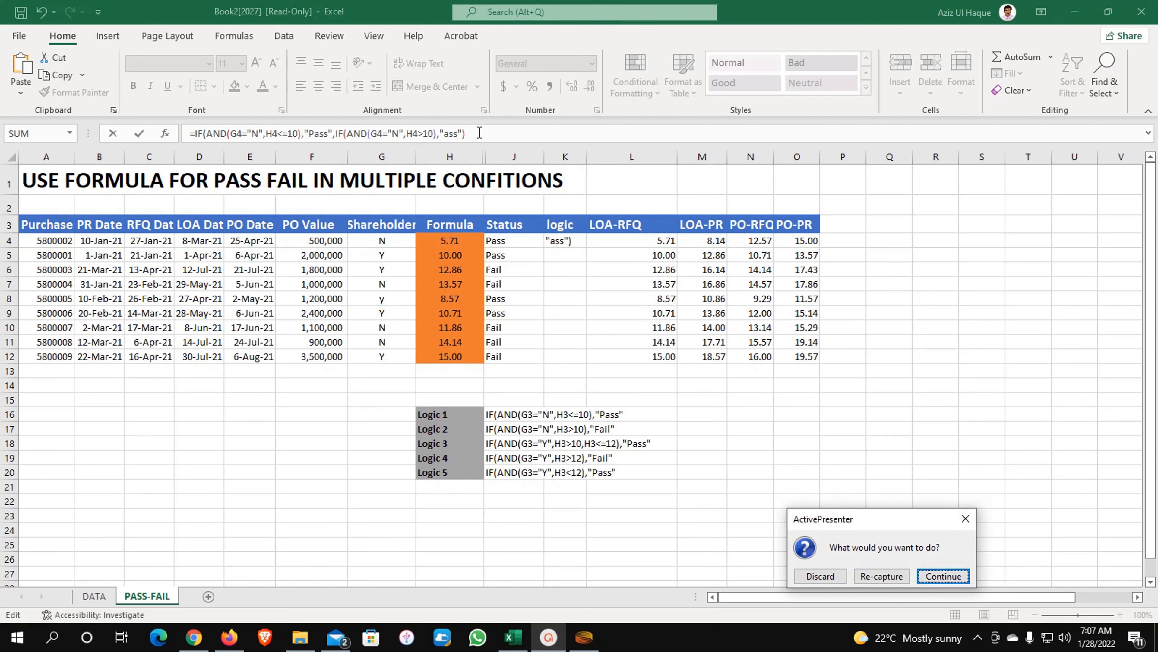
{"action": "key", "text": "Return"}
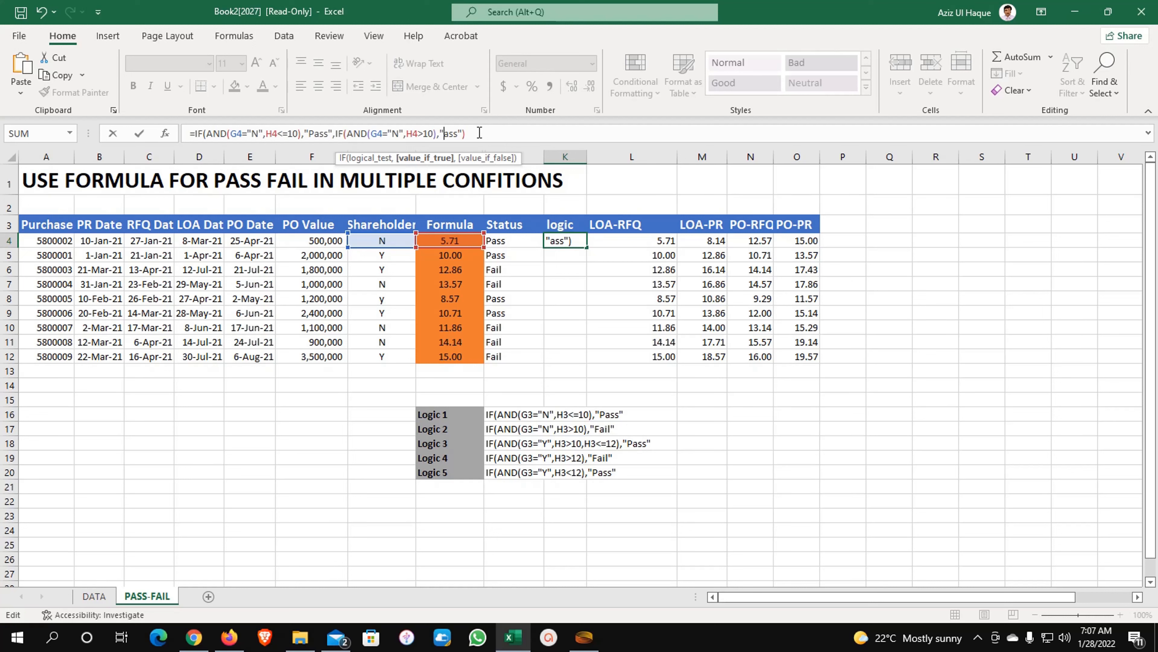
{"action": "left_click", "coordinate": [458, 133]}
{"action": "key", "text": "BackSpace"}
{"action": "key", "text": "BackSpace"}
{"action": "key", "text": "BackSpace"}
{"action": "type", "text": "Fail"}
{"action": "left_click", "coordinate": [481, 134]}
{"action": "type", "text": ")"}
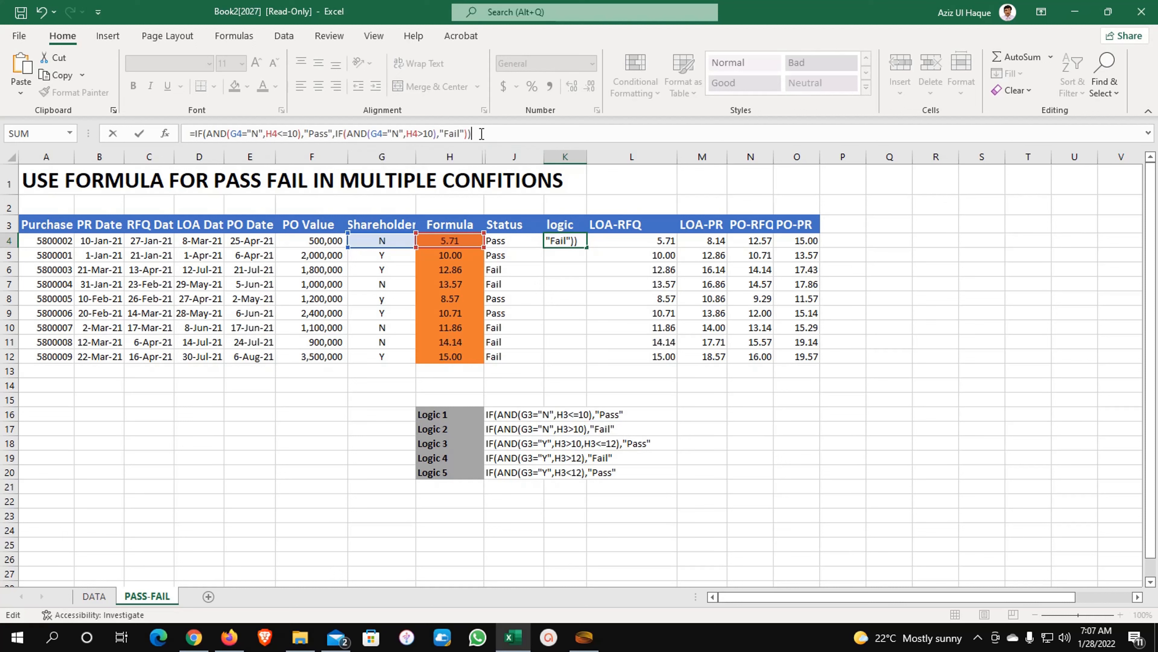
{"action": "key", "text": "Return"}
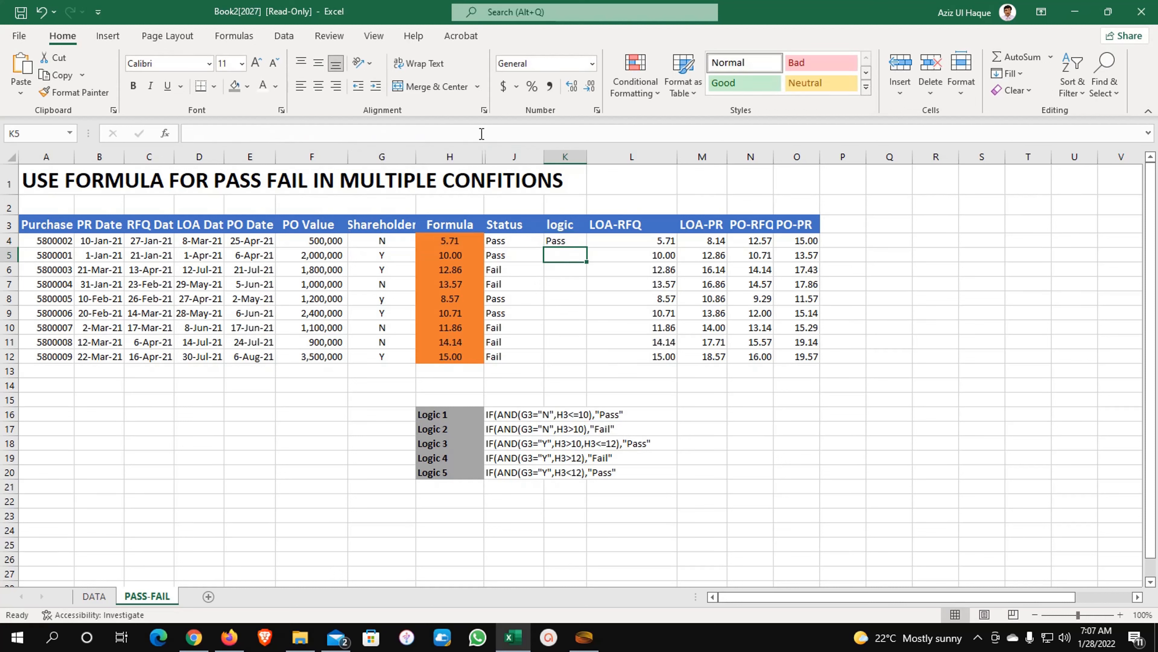
- Enter 11 in H4 and check that K4 now shows Fail
{"action": "left_click", "coordinate": [471, 242]}
{"action": "type", "text": "11"}
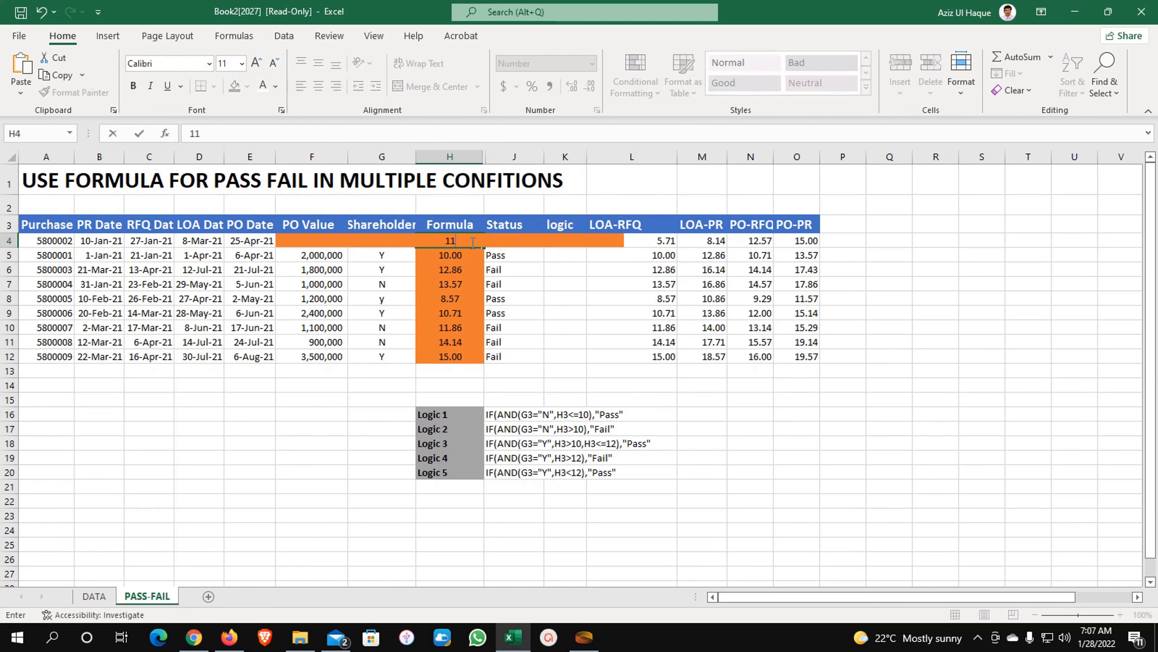
{"action": "key", "text": "Return"}
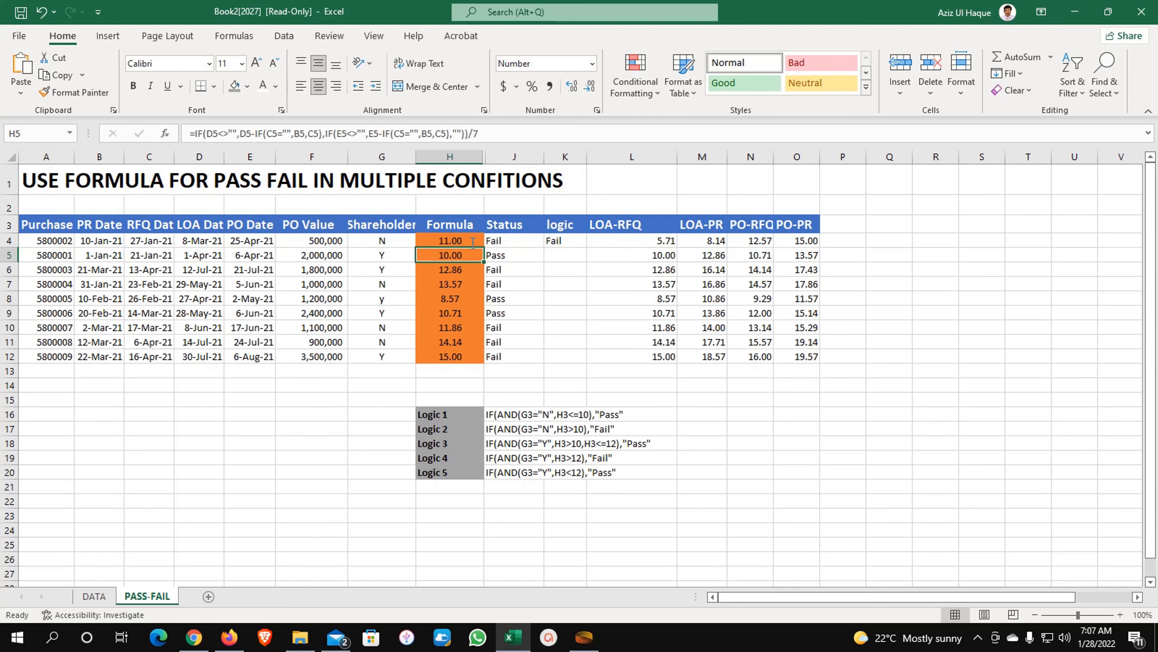
{"action": "left_click", "coordinate": [553, 244]}
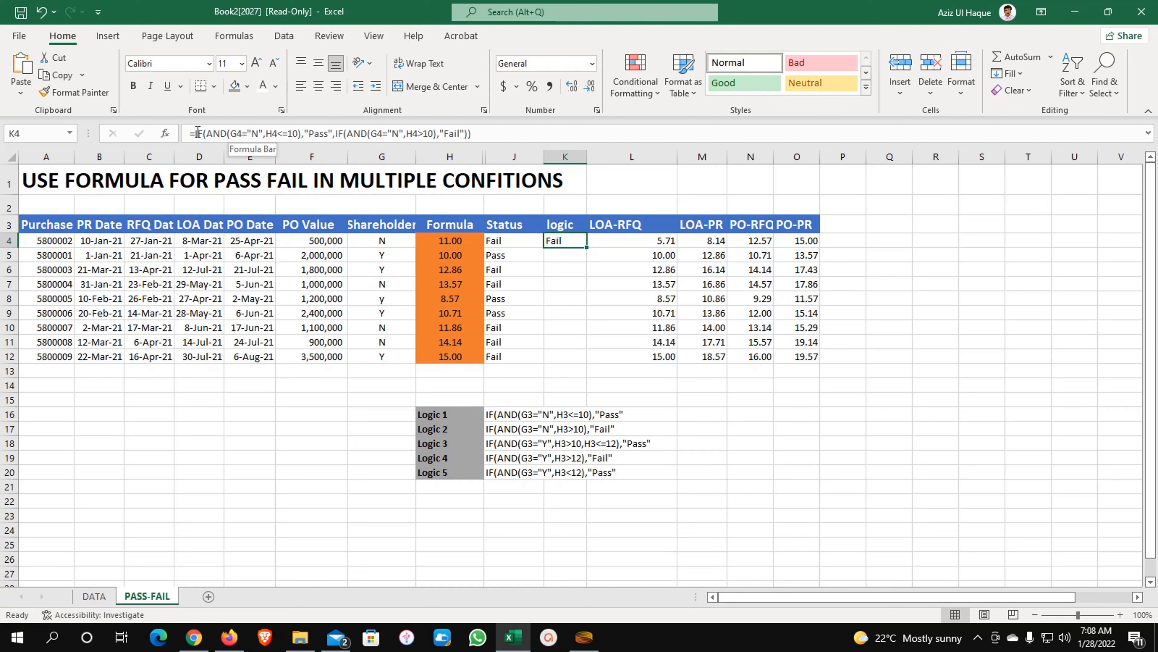
- Replace K4's final bracket with ,IF(AND(G4="Y", to begin the third branch
{"action": "left_click", "coordinate": [486, 133]}
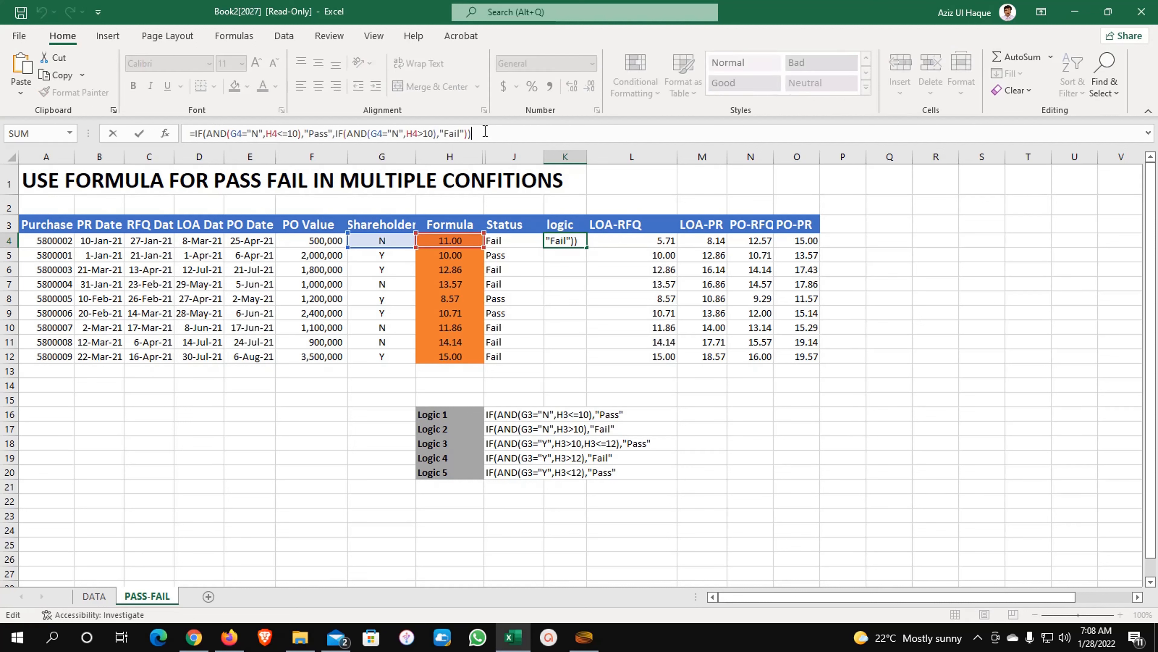
{"action": "key", "text": "BackSpace"}
{"action": "key", "text": "BackSpace"}
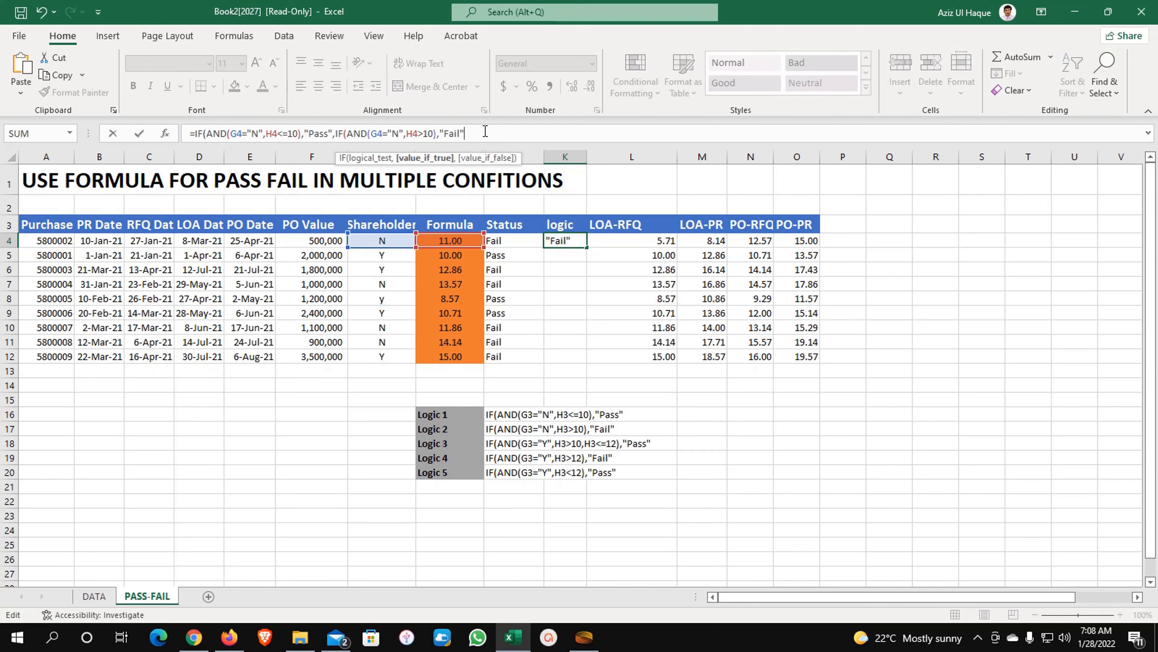
{"action": "type", "text": ","}
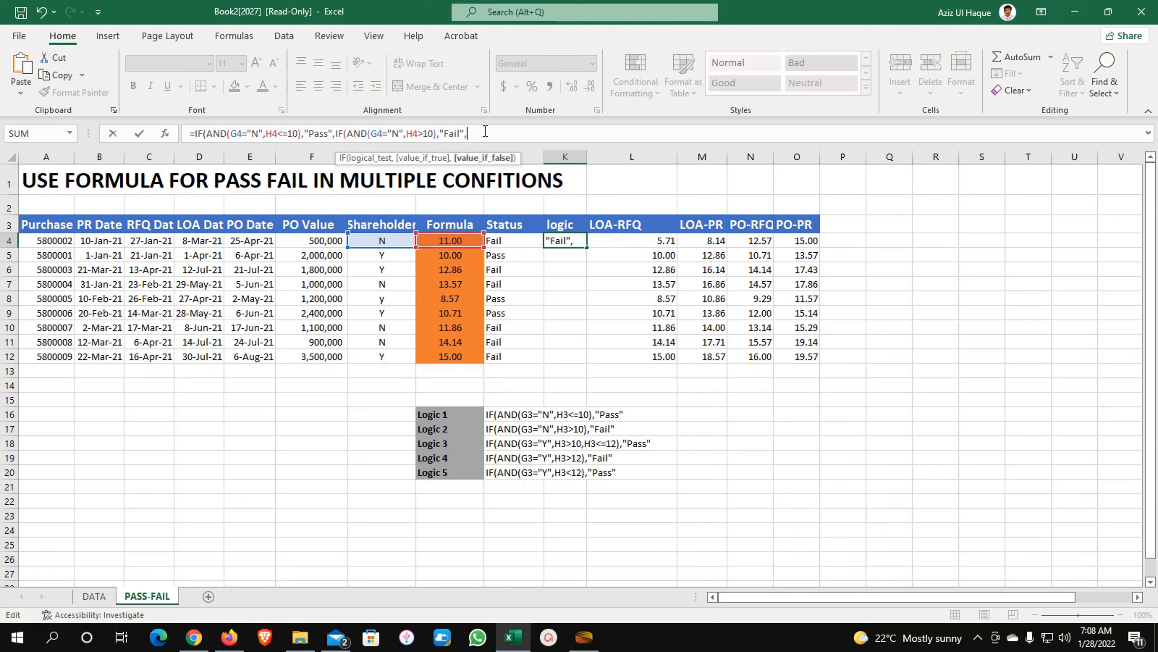
{"action": "type", "text": "IF("}
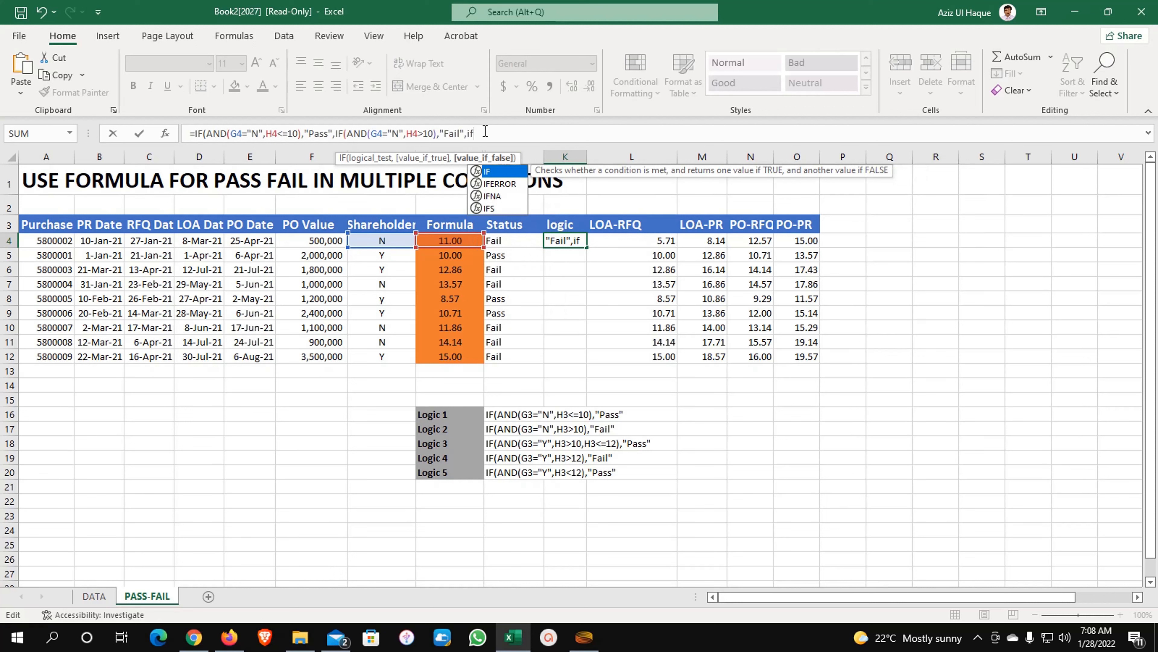
{"action": "type", "text": "and"}
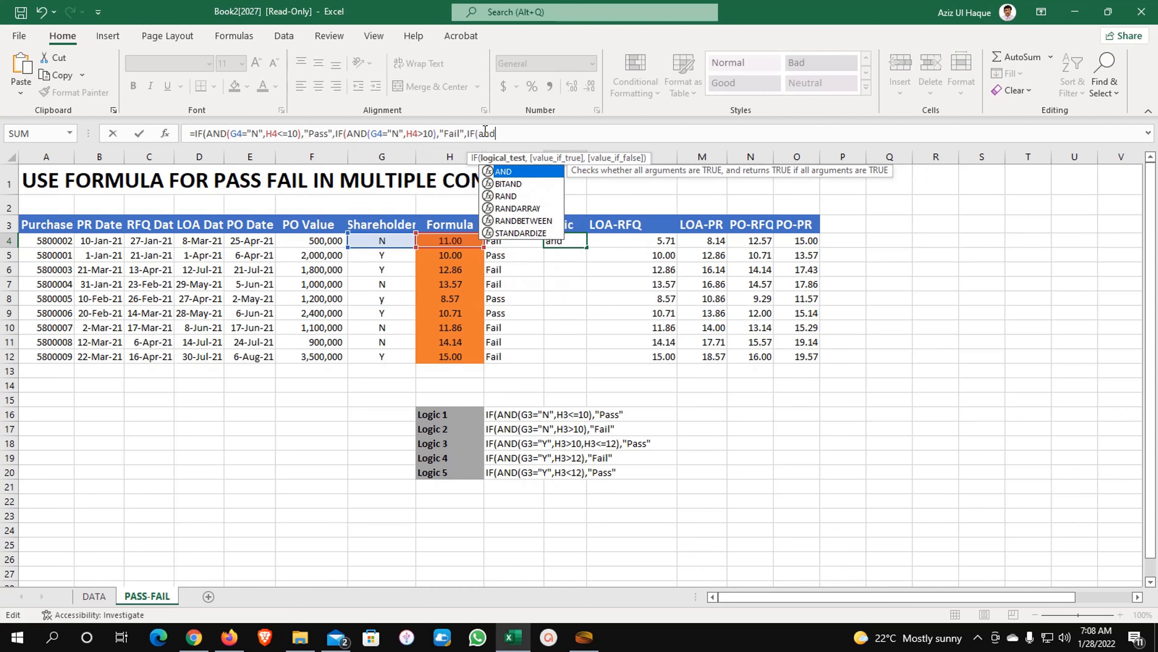
{"action": "key", "text": "Tab"}
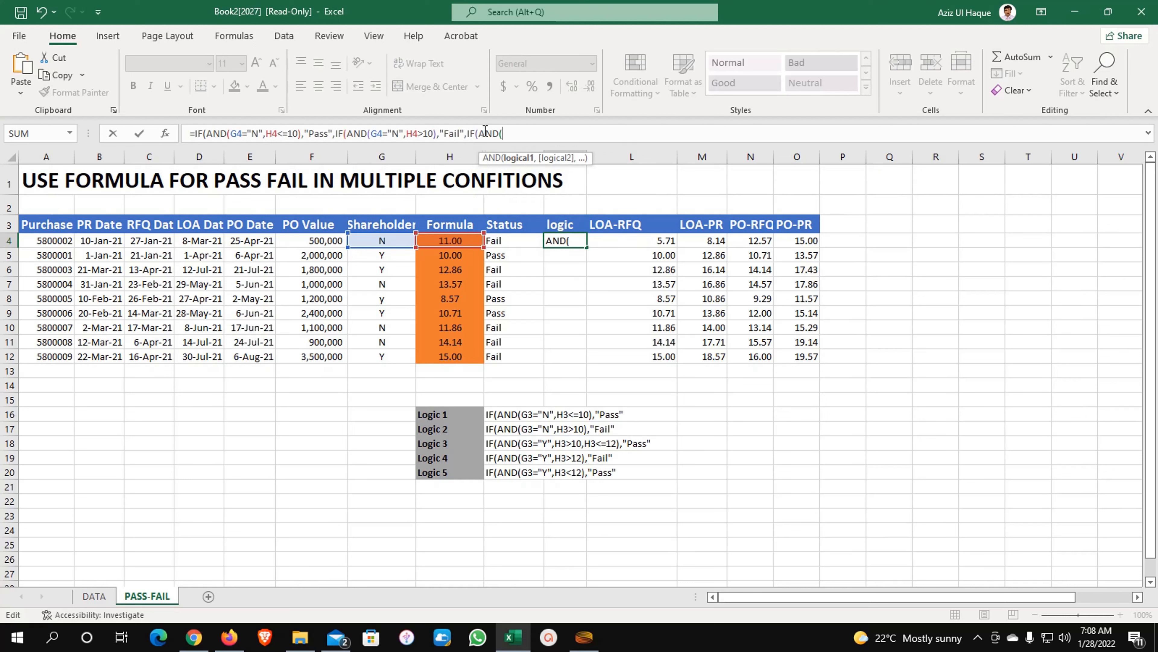
{"action": "left_click", "coordinate": [384, 242]}
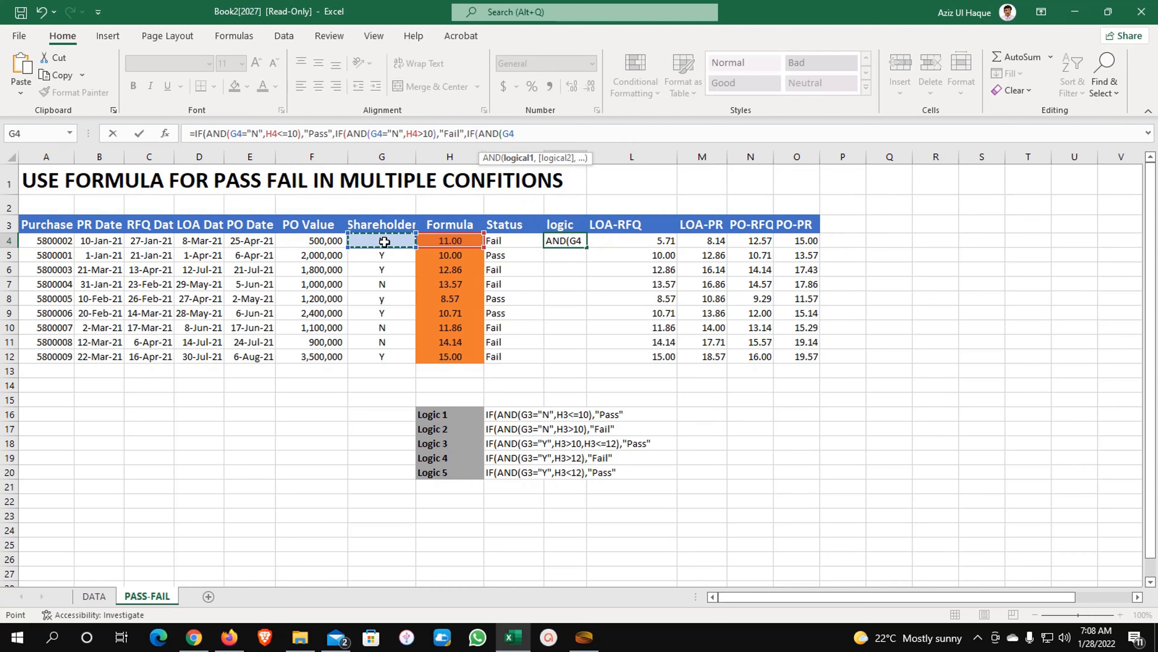
{"action": "type", "text": "=\"Y\""}
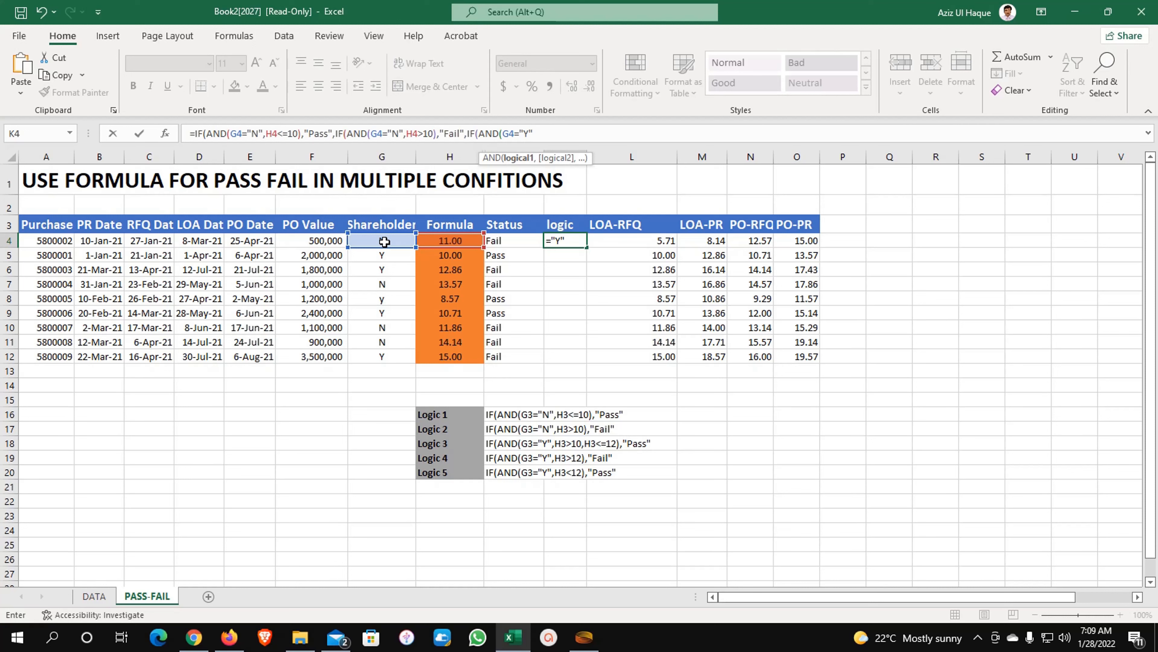
{"action": "type", "text": ","}
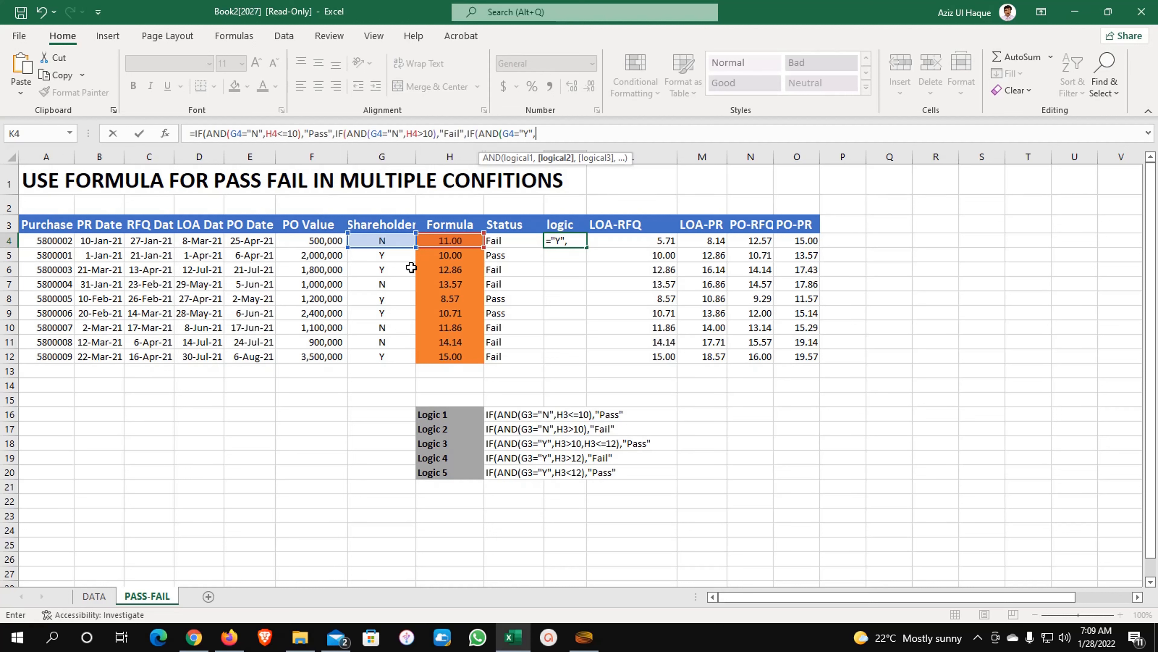
- Add the H4>10 and H4<=12 conditions with result "Pass", close the brackets and enter K4
{"action": "left_click", "coordinate": [458, 243]}
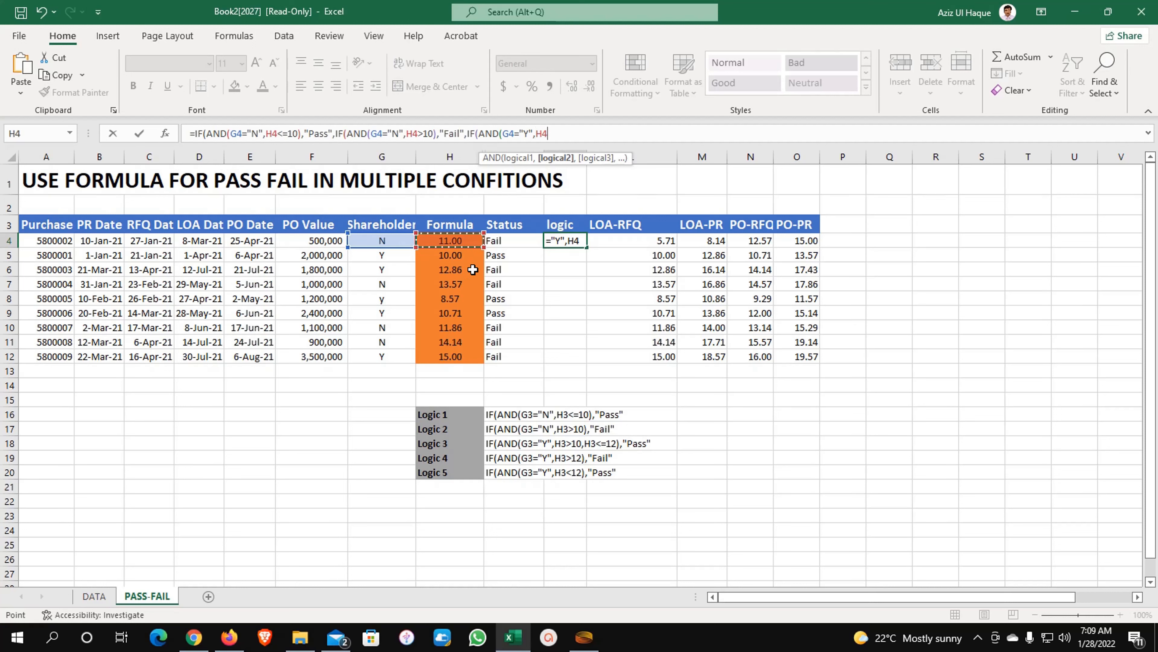
{"action": "type", "text": ">10"}
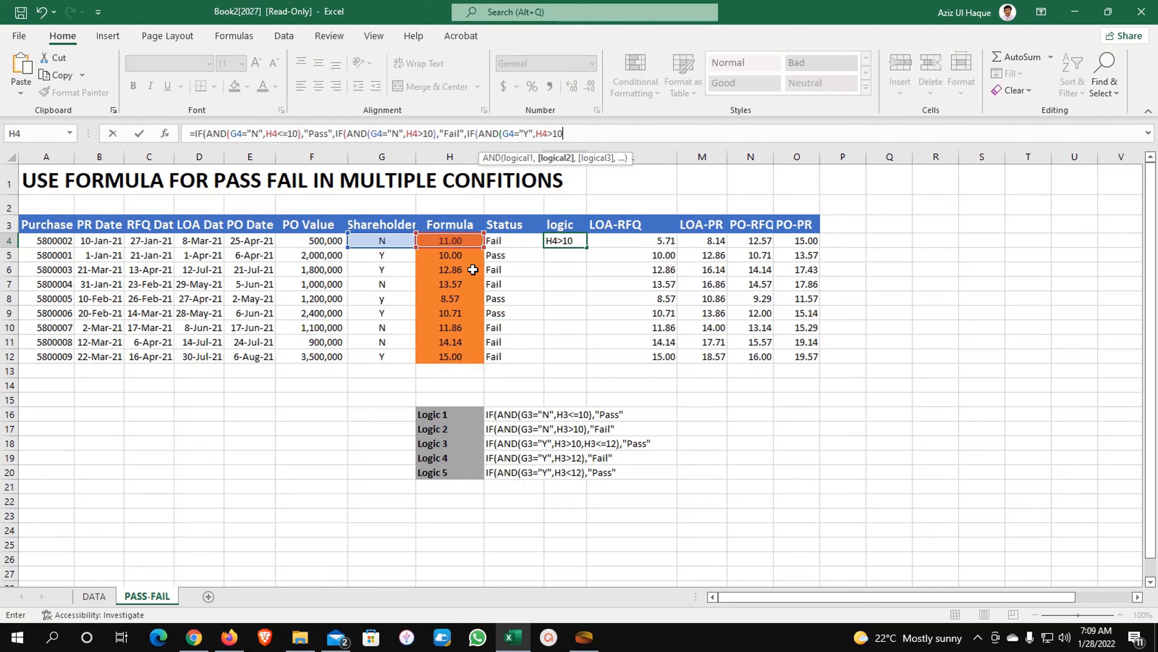
{"action": "type", "text": ","}
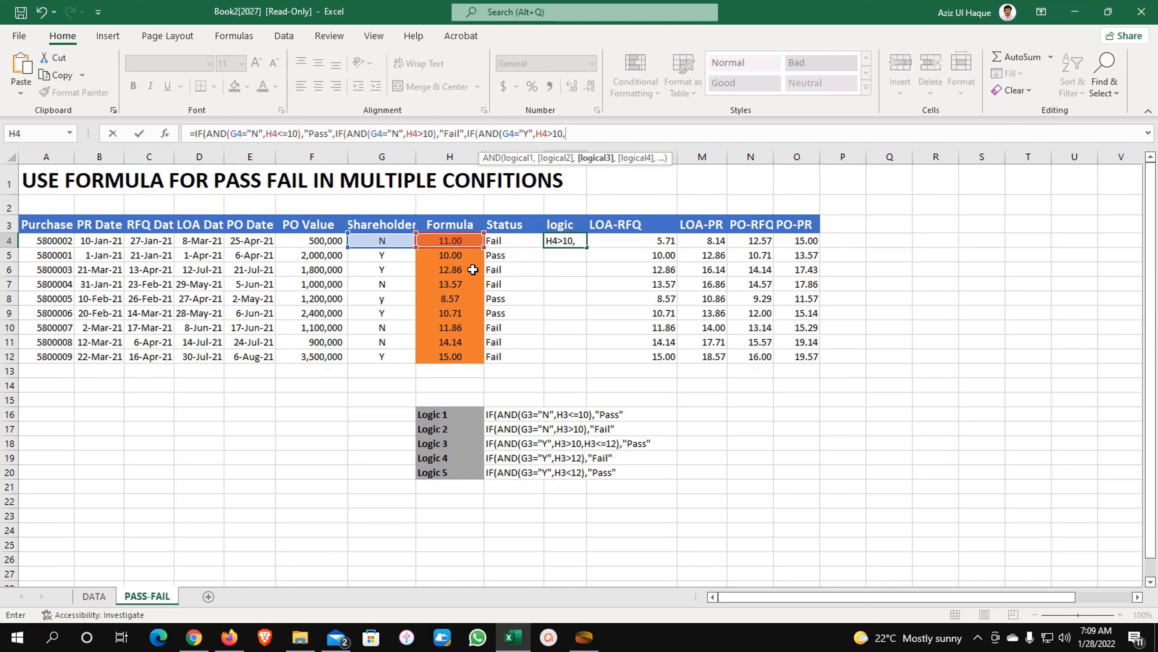
{"action": "left_click", "coordinate": [448, 242]}
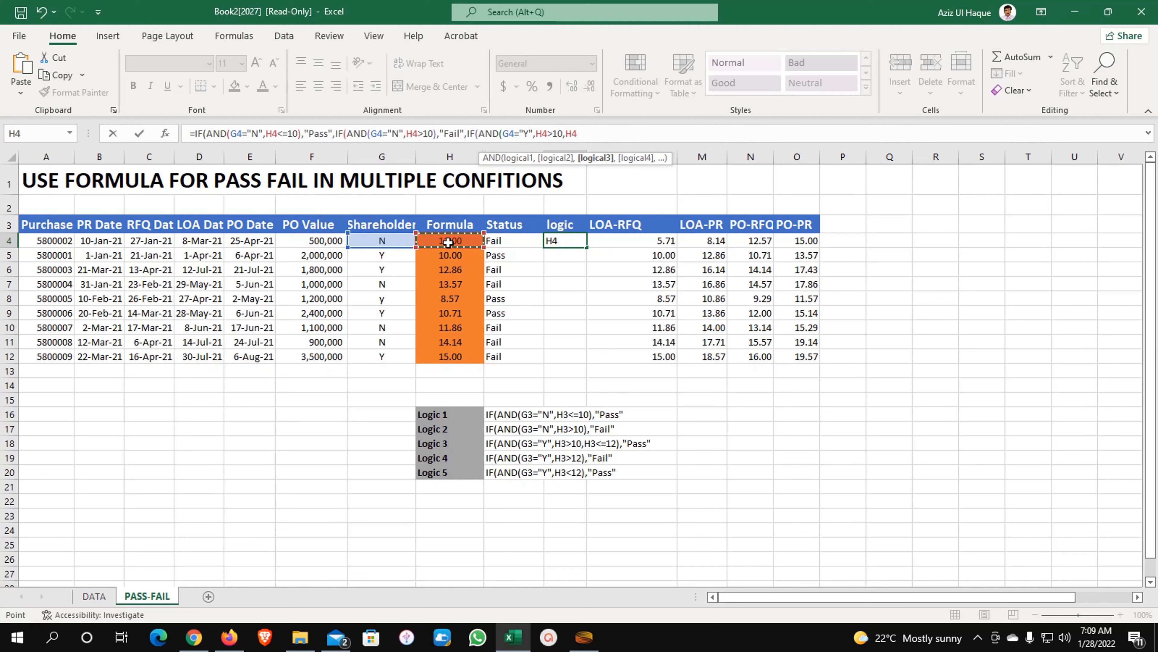
{"action": "type", "text": "<=12"}
{"action": "type", "text": "),"}
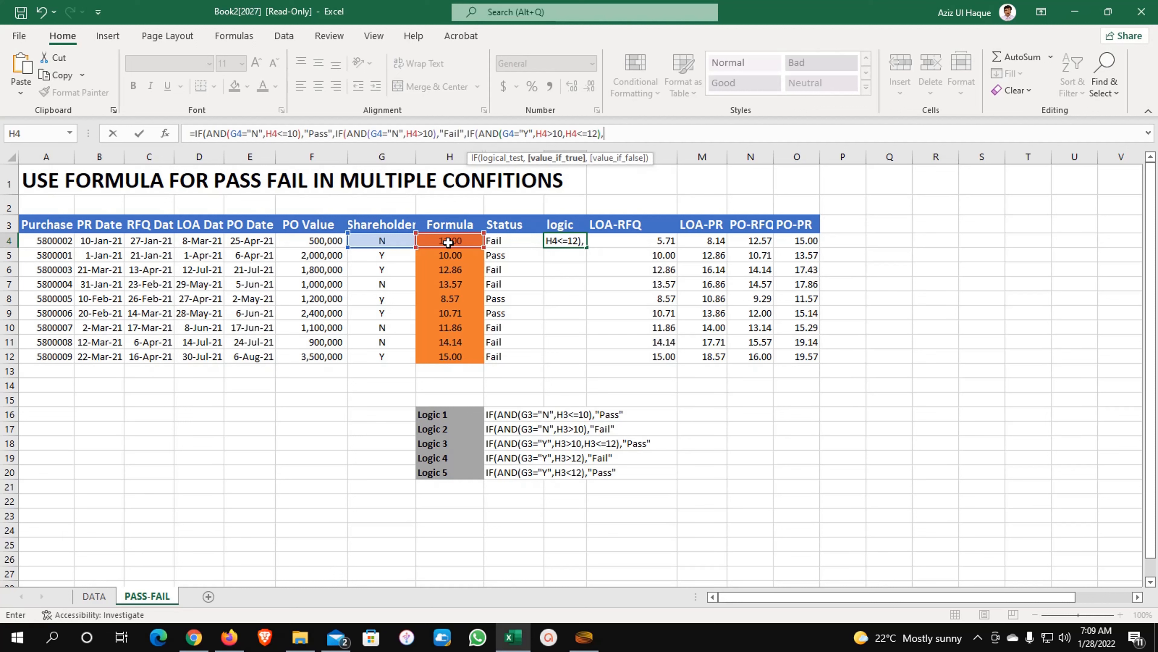
{"action": "type", "text": "\"Pass\")))"}
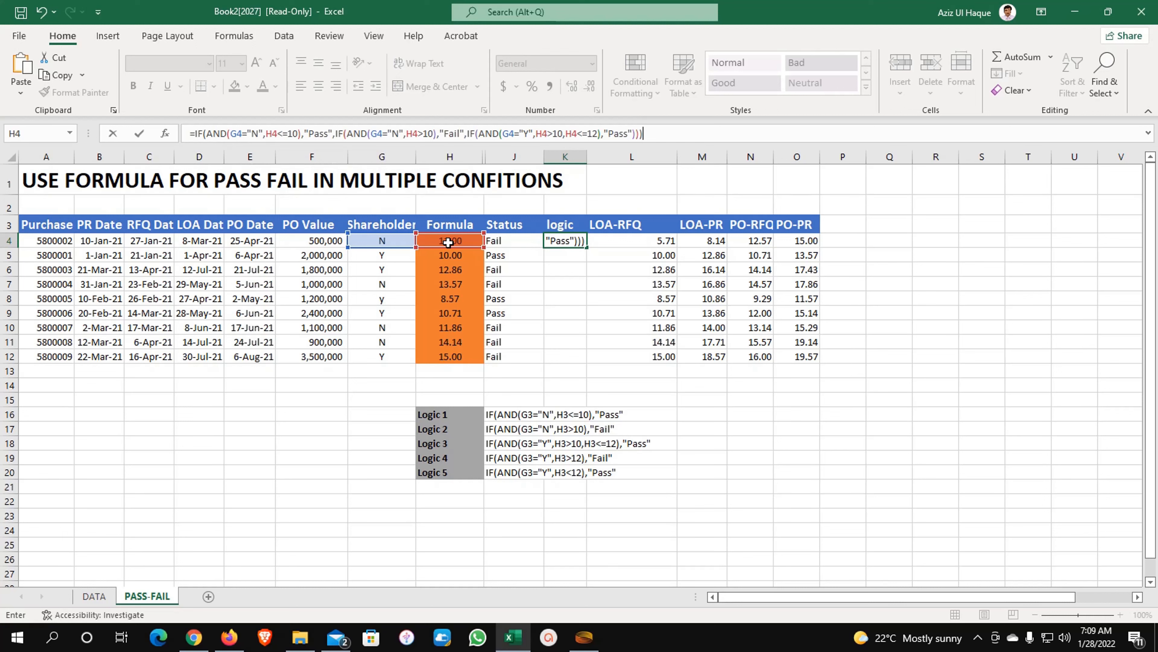
{"action": "key", "text": "Return"}
{"action": "key", "text": "Up"}
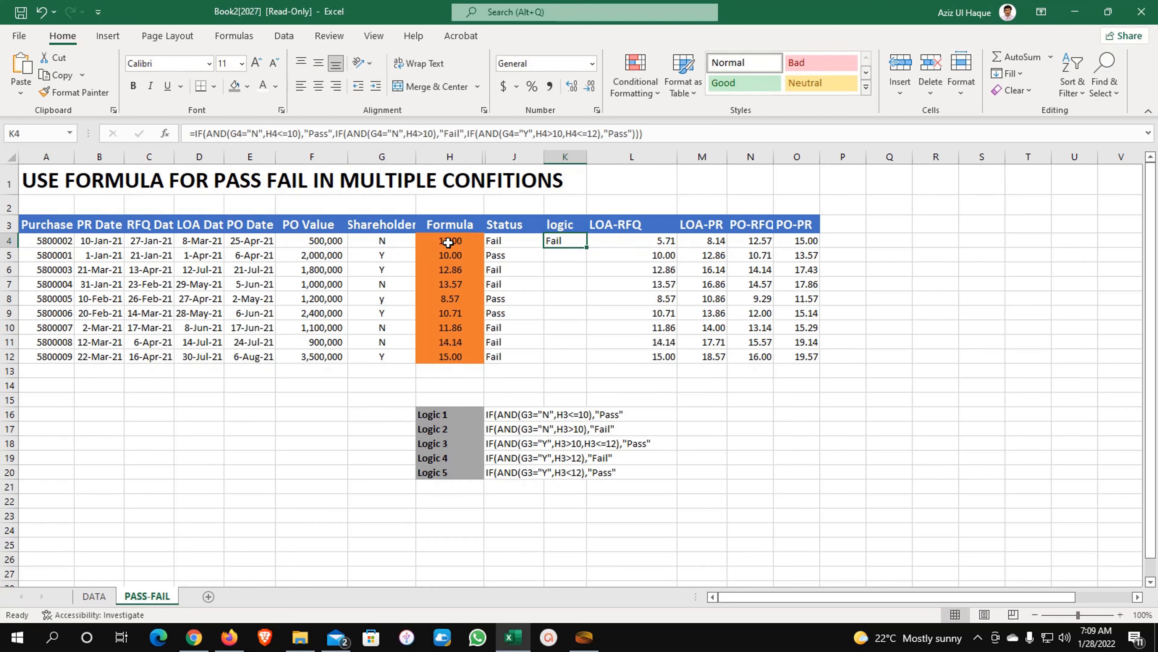
- Set G4 to y, try 12 then 13 in H4, and view K4's formula
{"action": "left_click", "coordinate": [395, 241]}
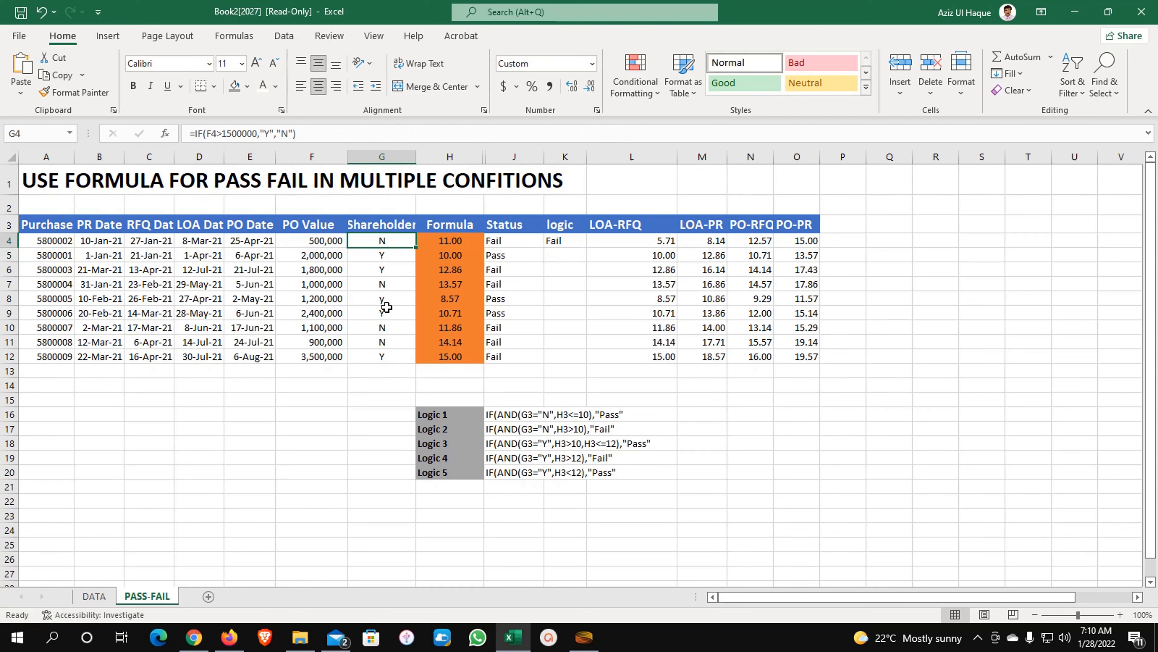
{"action": "type", "text": "y"}
{"action": "key", "text": "Tab"}
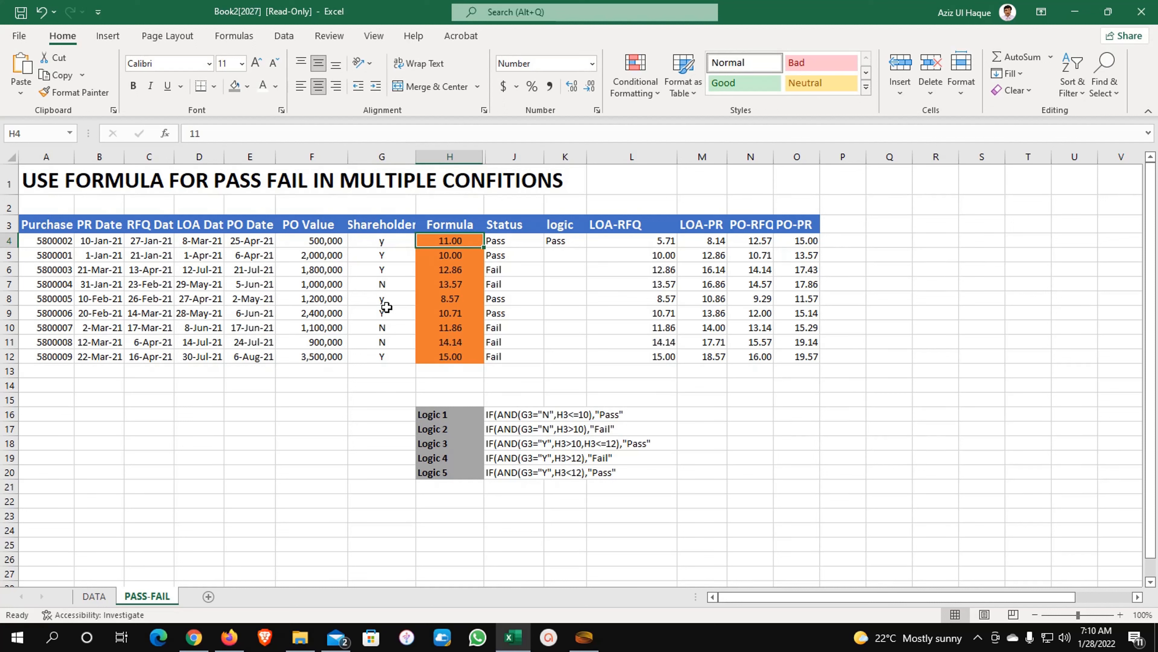
{"action": "type", "text": "12"}
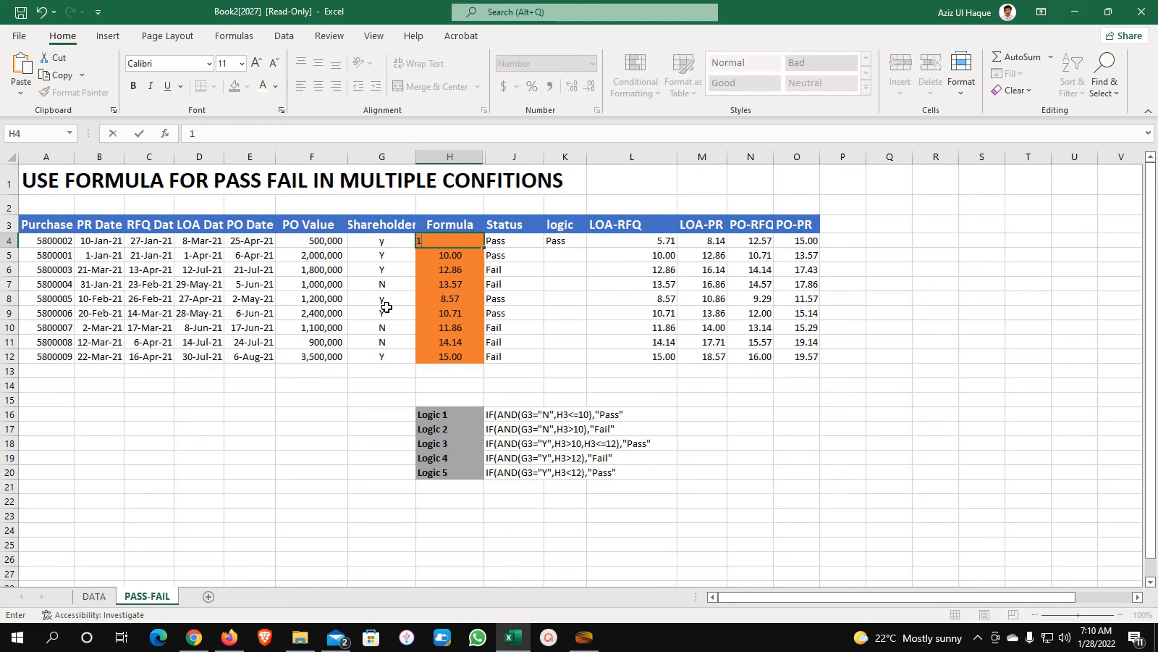
{"action": "key", "text": "Return"}
{"action": "key", "text": "Up"}
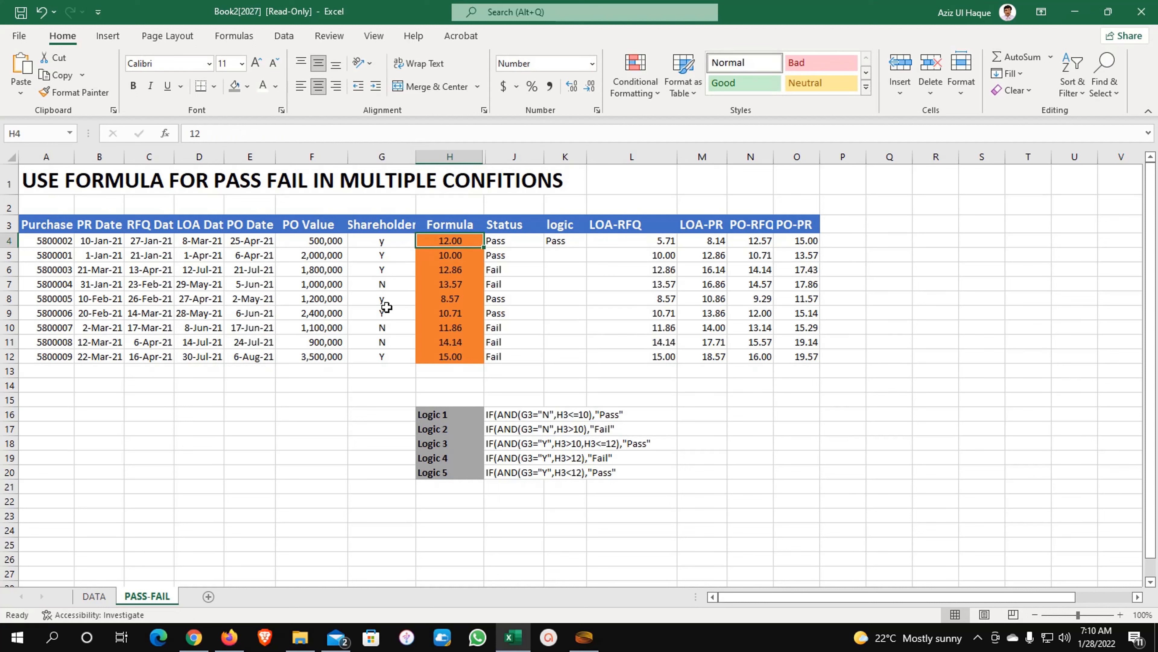
{"action": "type", "text": "13"}
{"action": "key", "text": "Return"}
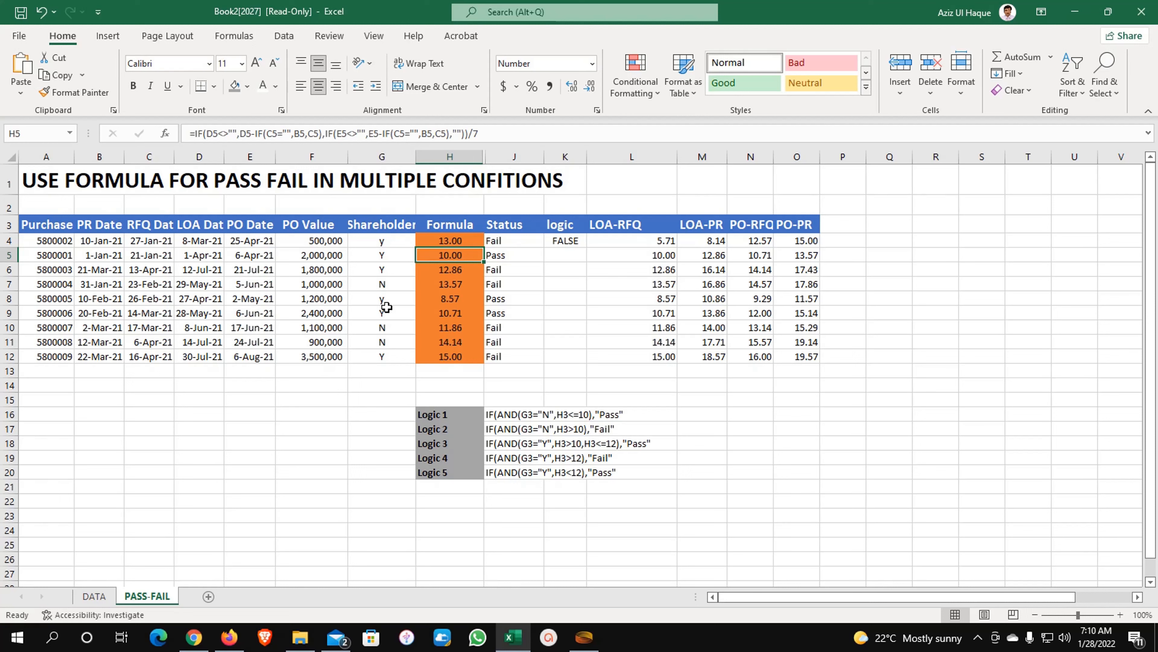
{"action": "left_click", "coordinate": [453, 242]}
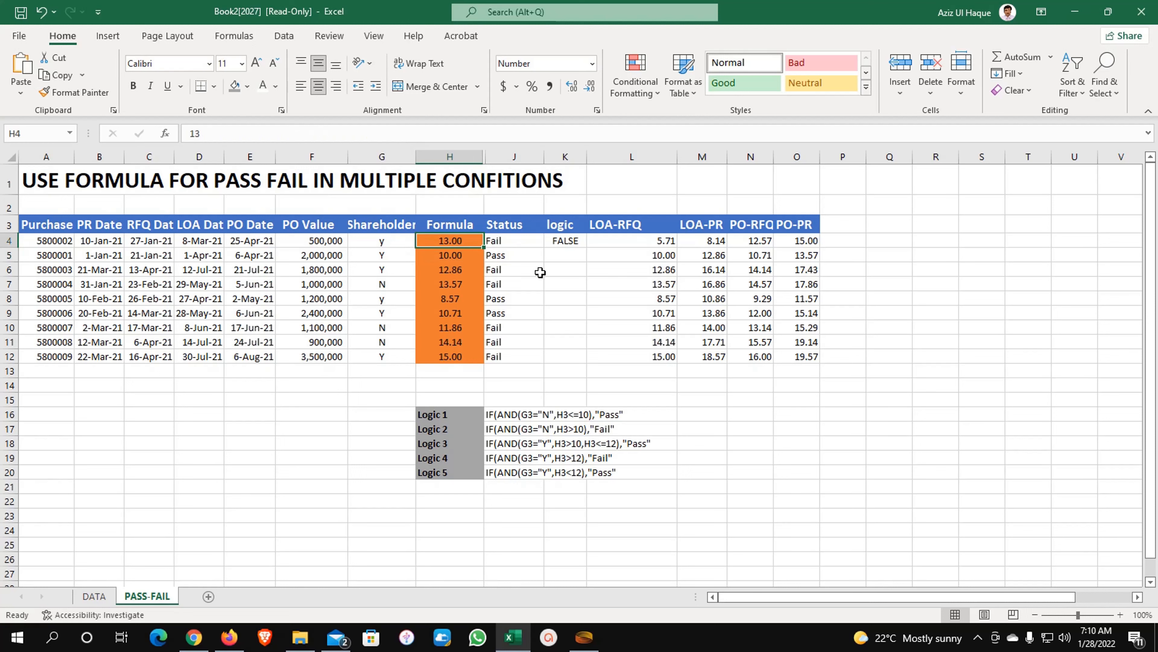
{"action": "left_click", "coordinate": [557, 241]}
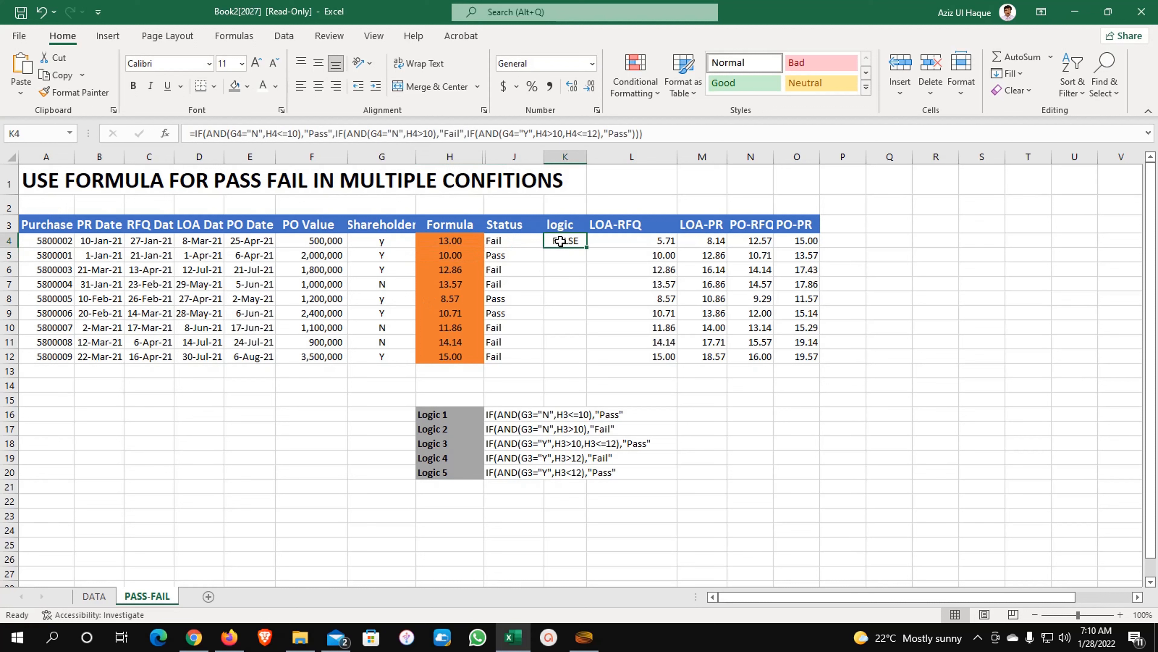
- Append IF(AND(G4="Y",H4>12),"Fail") as the fourth branch, close all brackets and enter it
{"action": "left_click", "coordinate": [660, 131]}
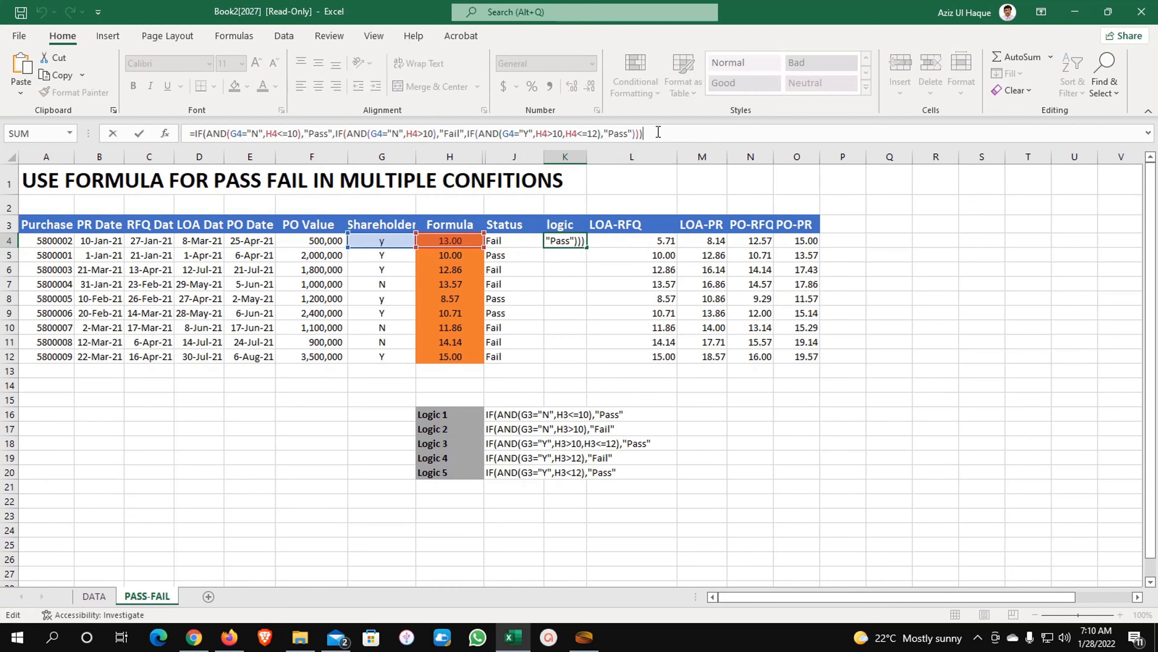
{"action": "key", "text": "BackSpace"}
{"action": "key", "text": "BackSpace"}
{"action": "key", "text": "BackSpace"}
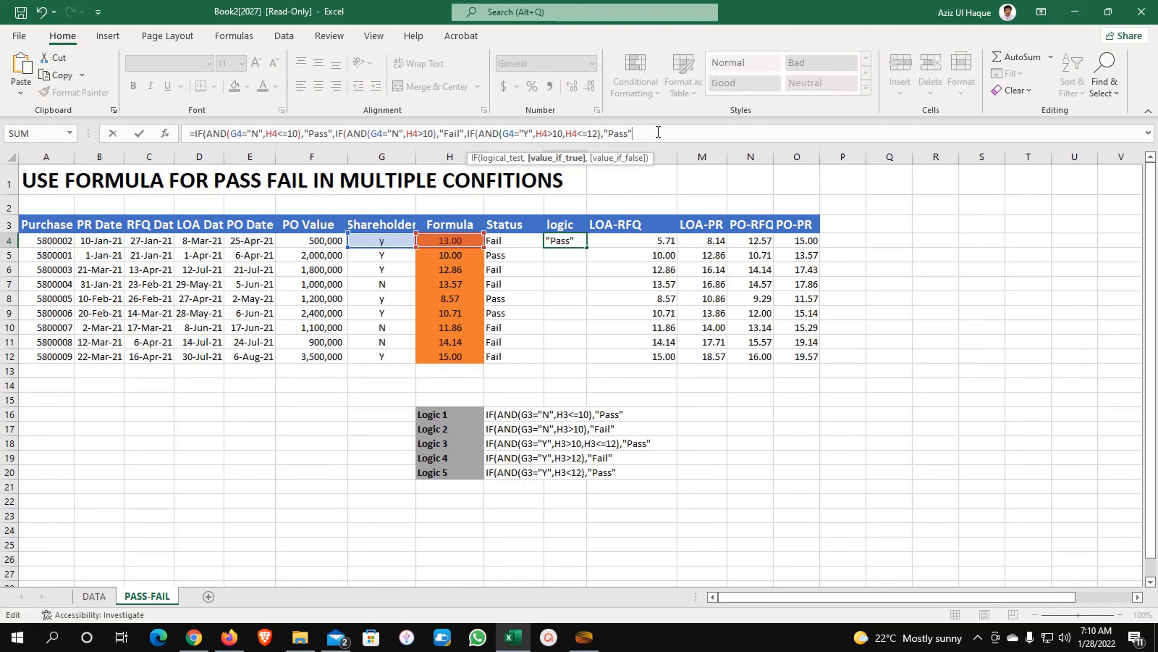
{"action": "type", "text": ","}
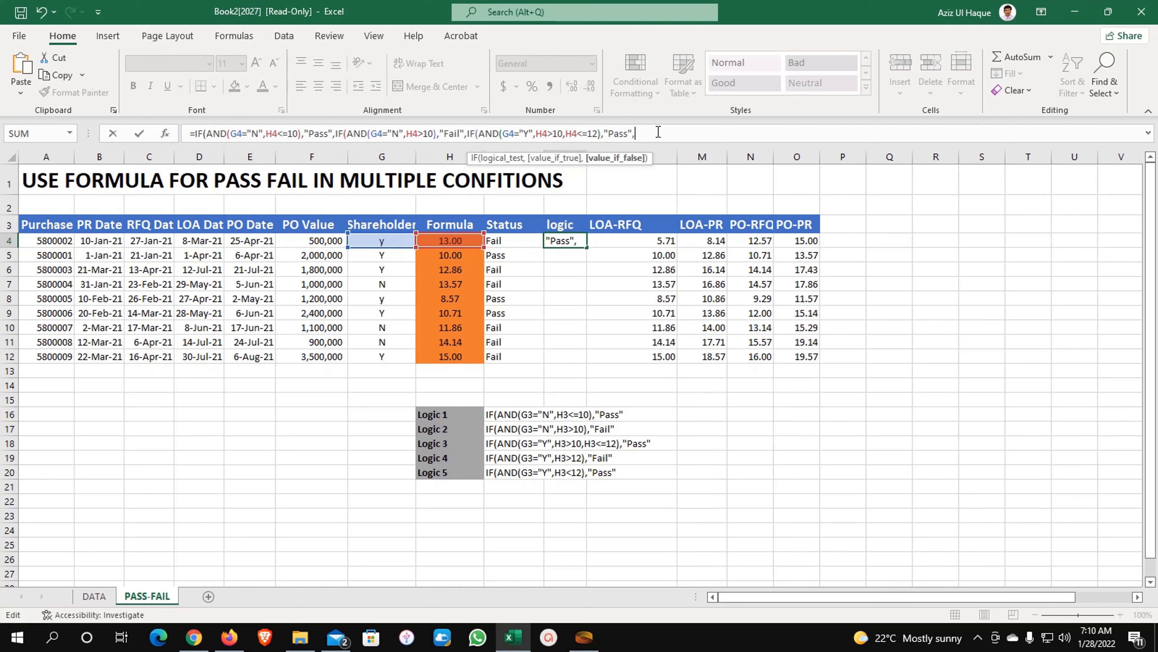
{"action": "type", "text": "if"}
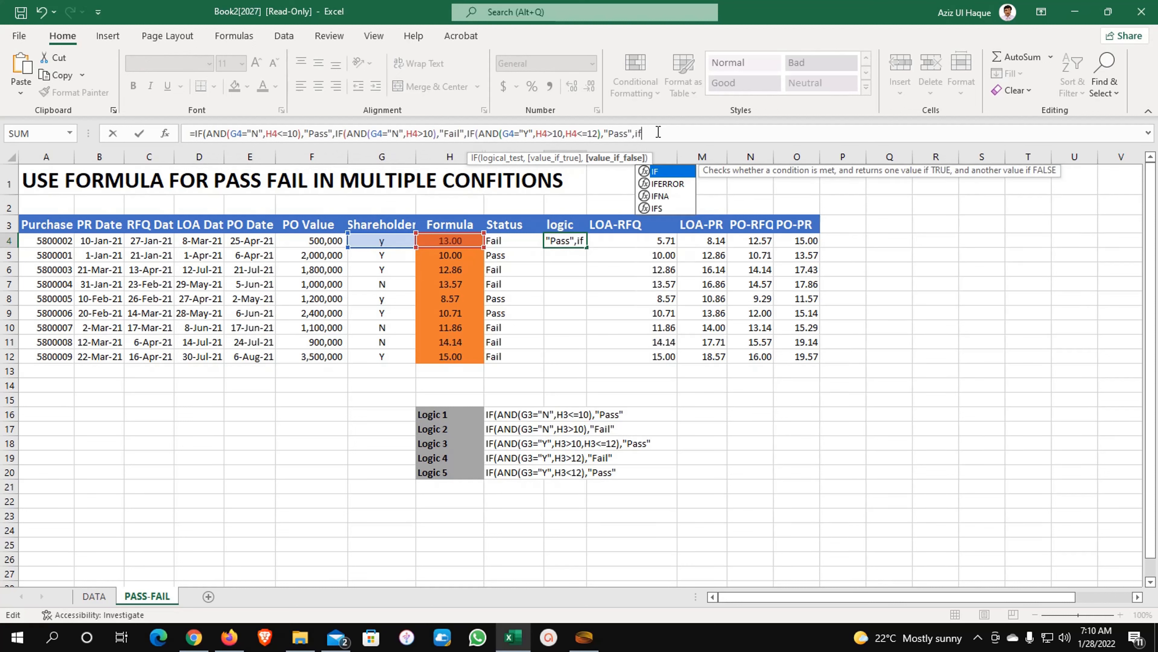
{"action": "type", "text": "(and"}
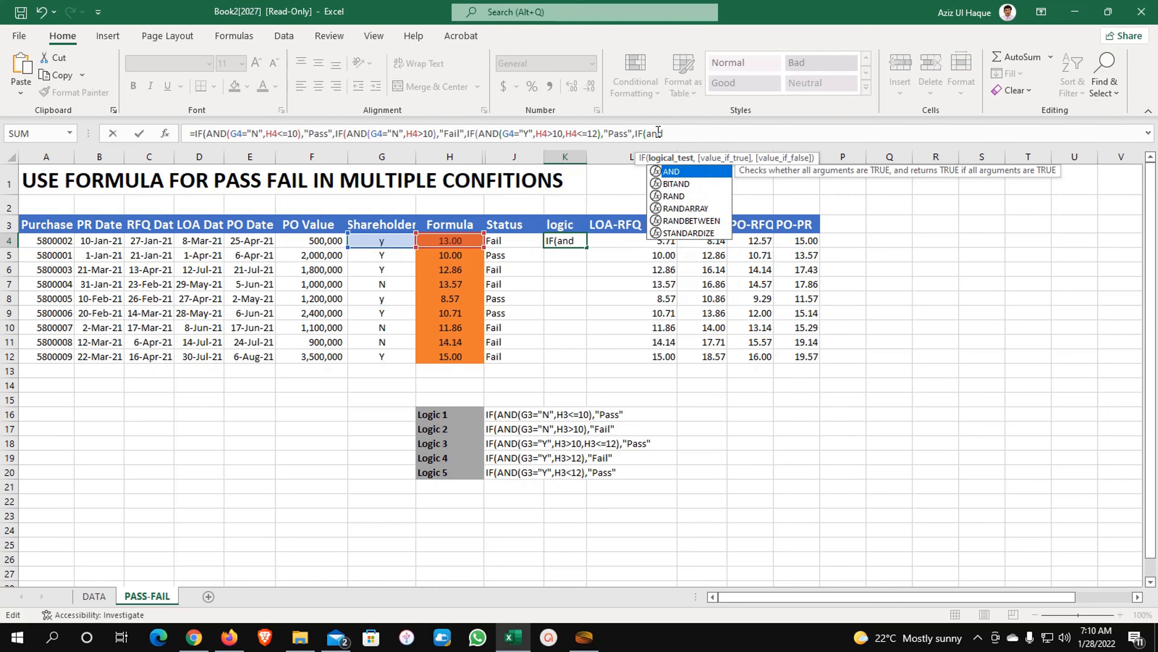
{"action": "key", "text": "Tab"}
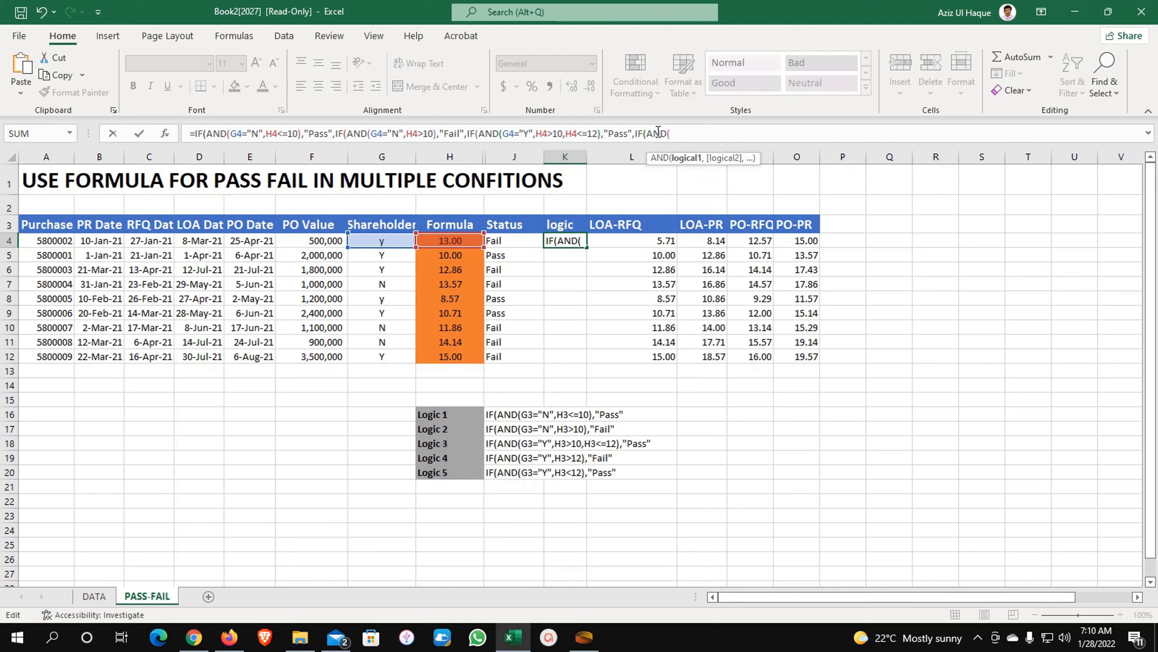
{"action": "left_click", "coordinate": [386, 240]}
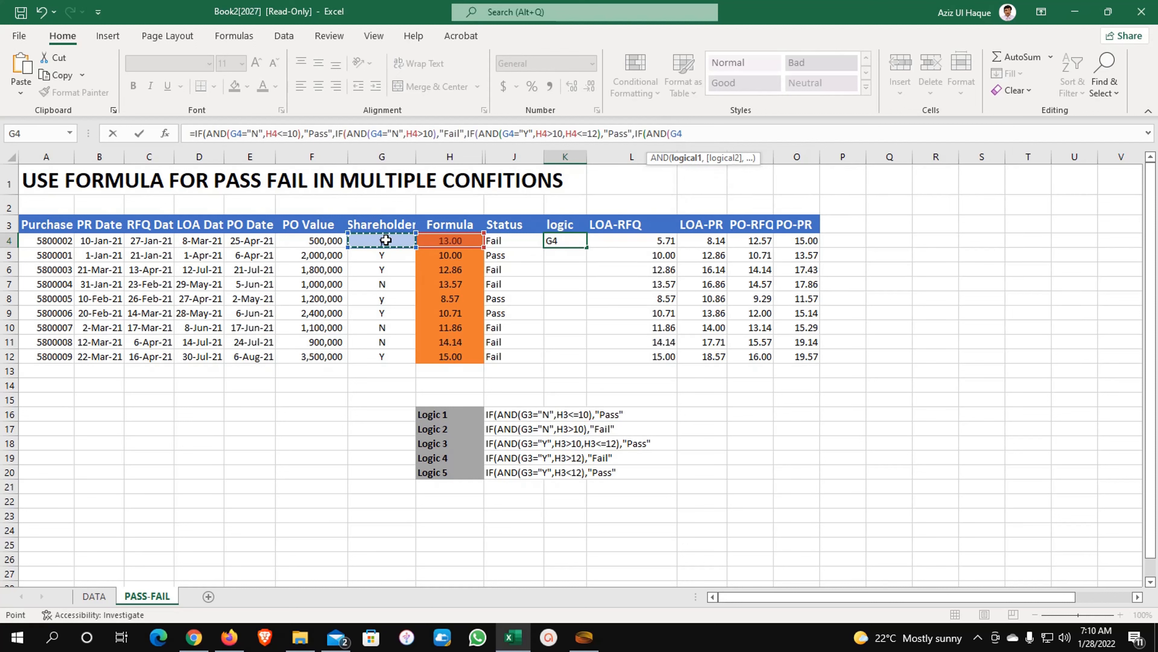
{"action": "type", "text": "=\"Y\","}
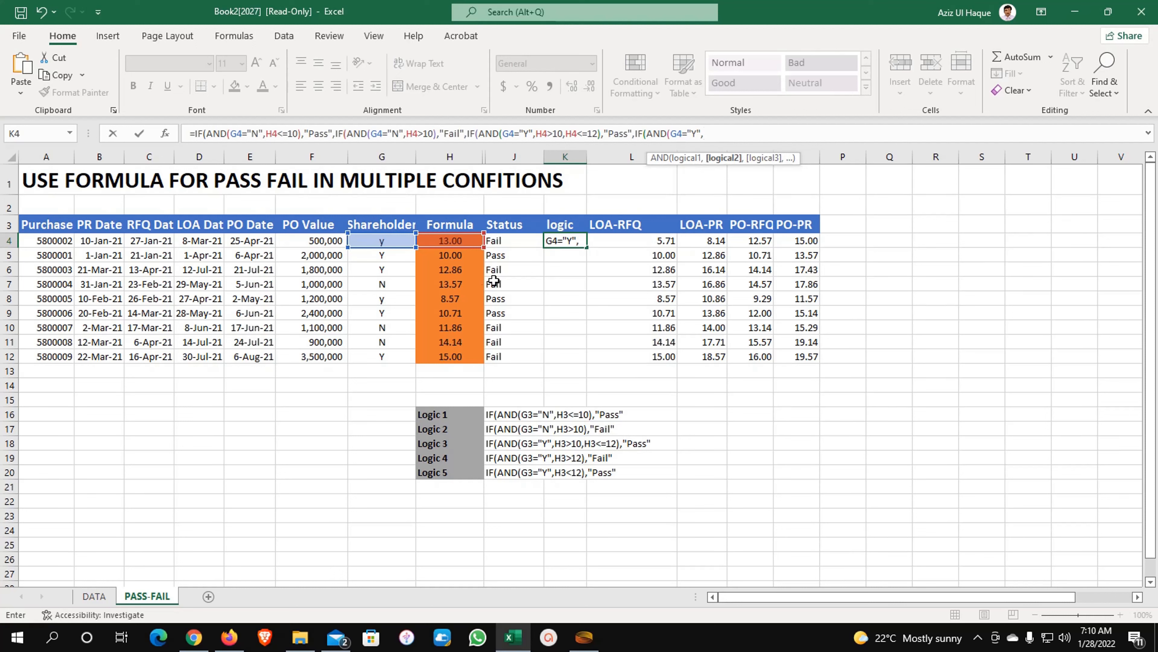
{"action": "left_click", "coordinate": [450, 242]}
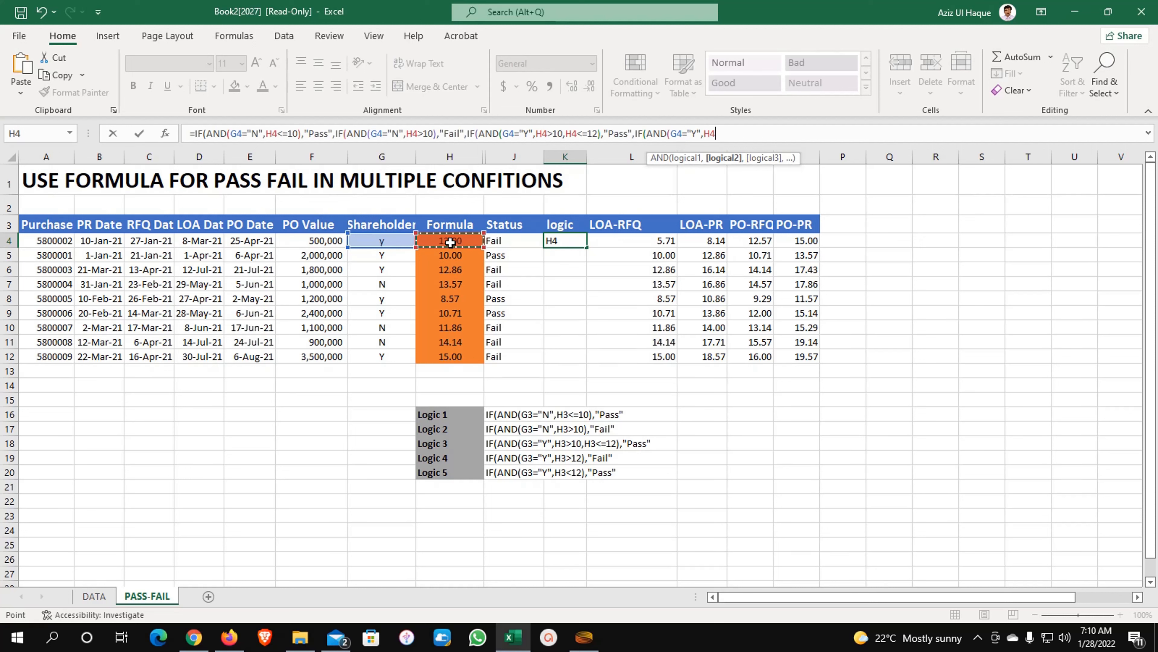
{"action": "type", "text": ">12),"}
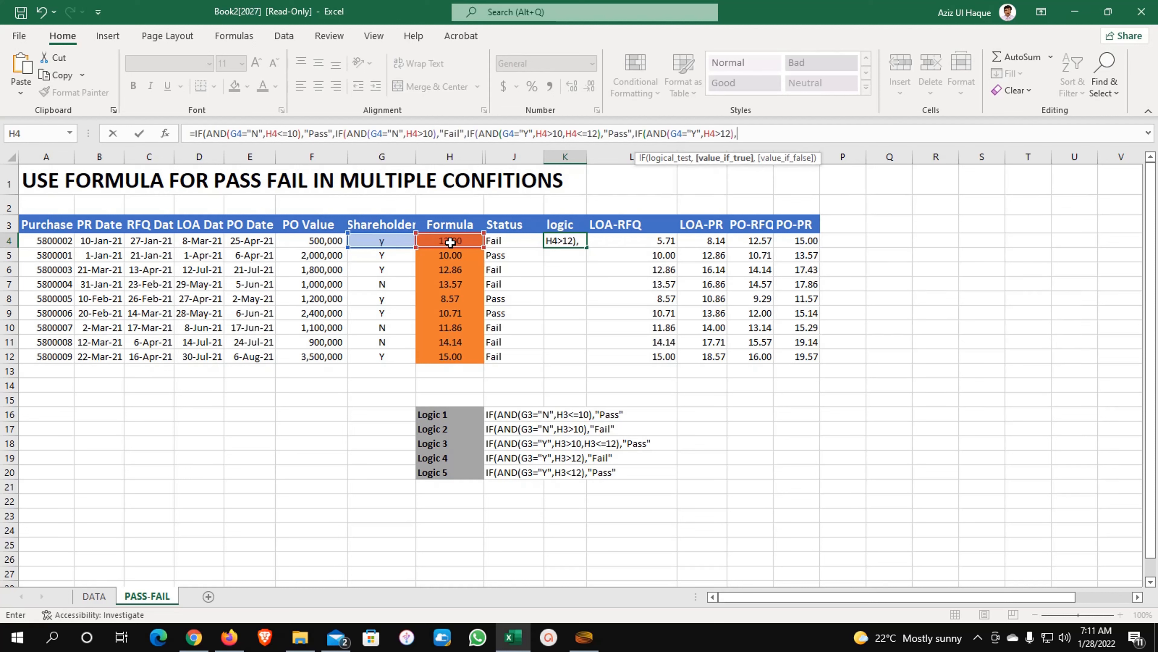
{"action": "type", "text": "\"Fail\"))))"}
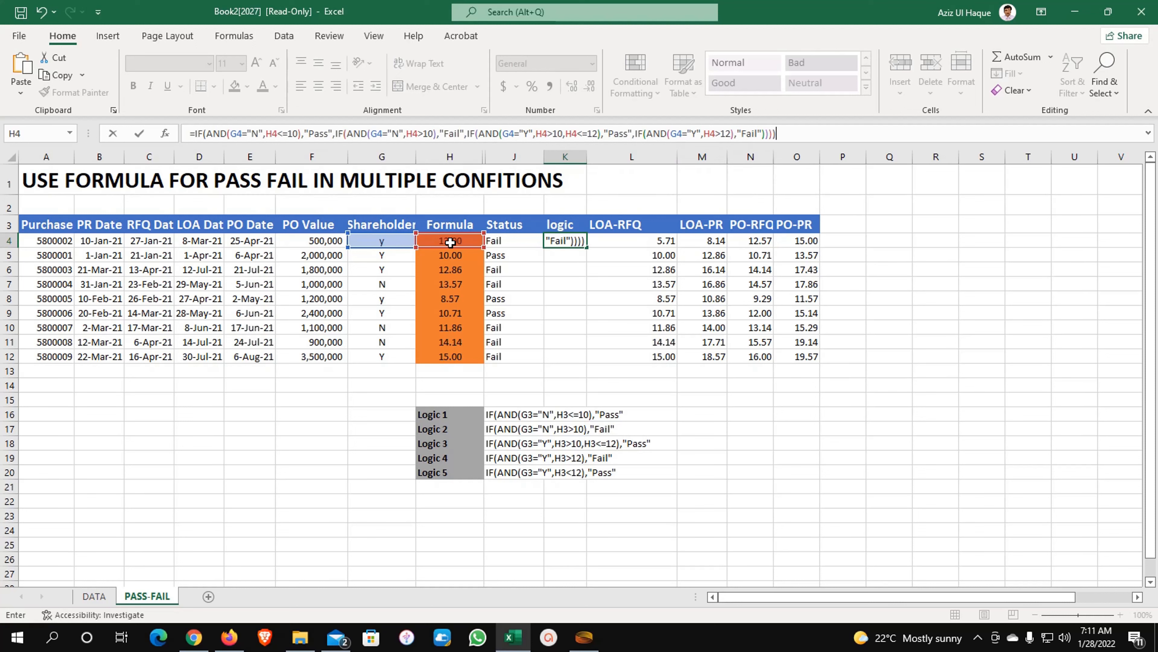
{"action": "key", "text": "Return"}
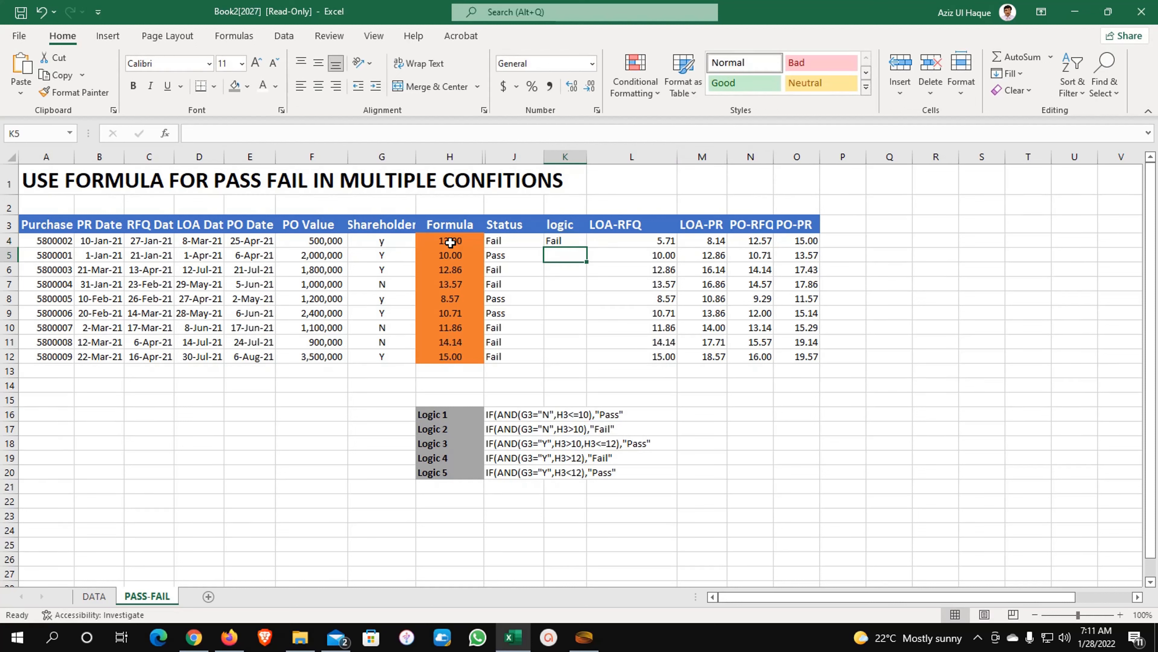
- After checking K4's formula, try 12 in H4, then set it to 10
{"action": "key", "text": "Up"}
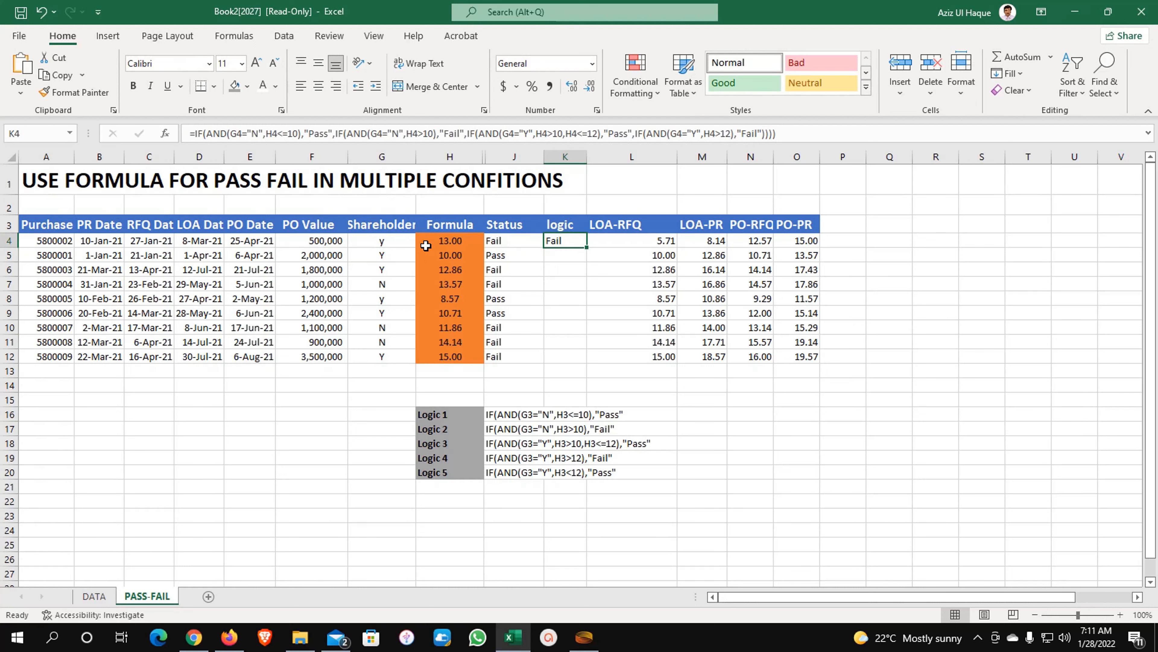
{"action": "left_click", "coordinate": [449, 243]}
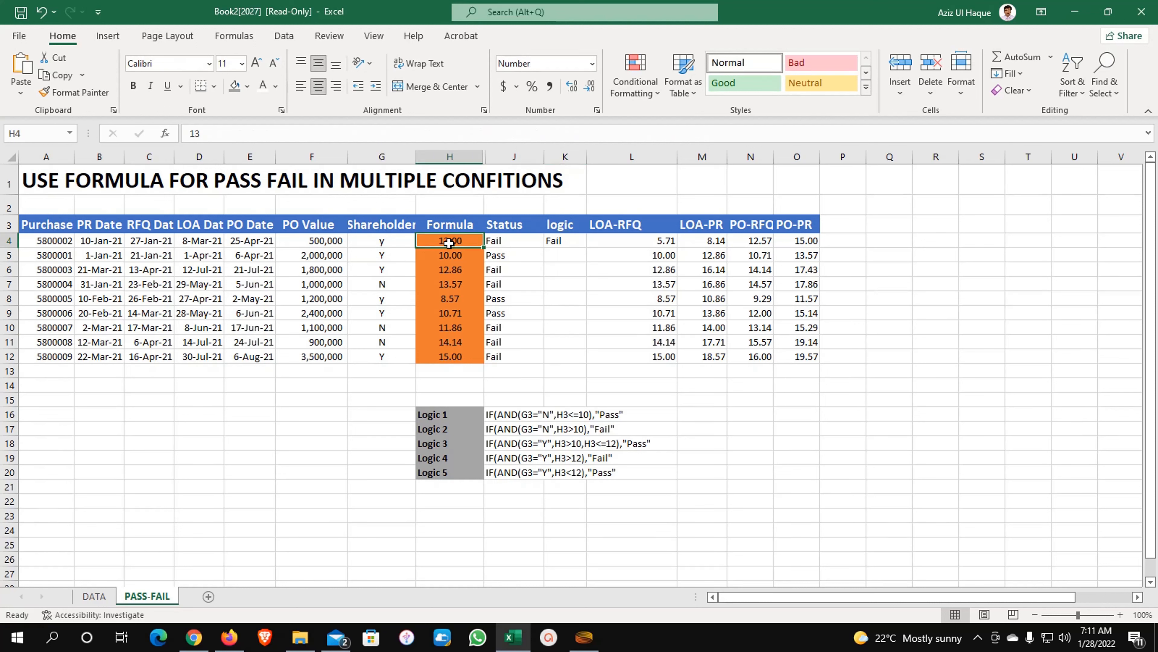
{"action": "left_click", "coordinate": [558, 242]}
{"action": "left_click", "coordinate": [456, 242]}
{"action": "type", "text": "12"}
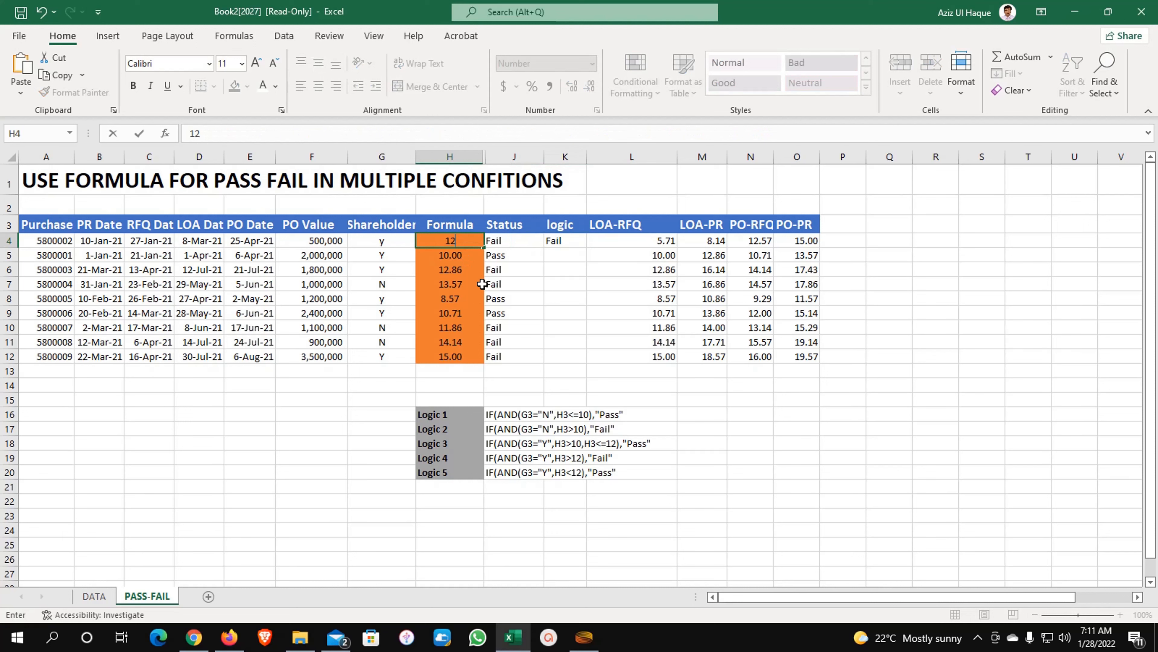
{"action": "key", "text": "Return"}
{"action": "key", "text": "Up"}
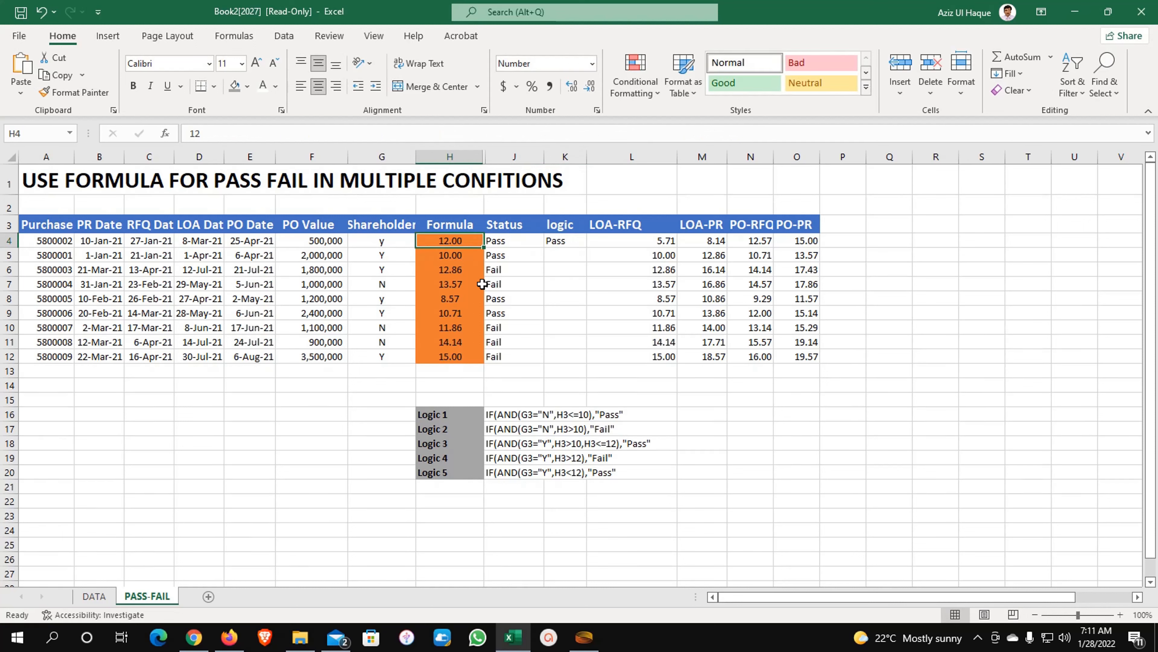
{"action": "type", "text": "10"}
{"action": "key", "text": "Return"}
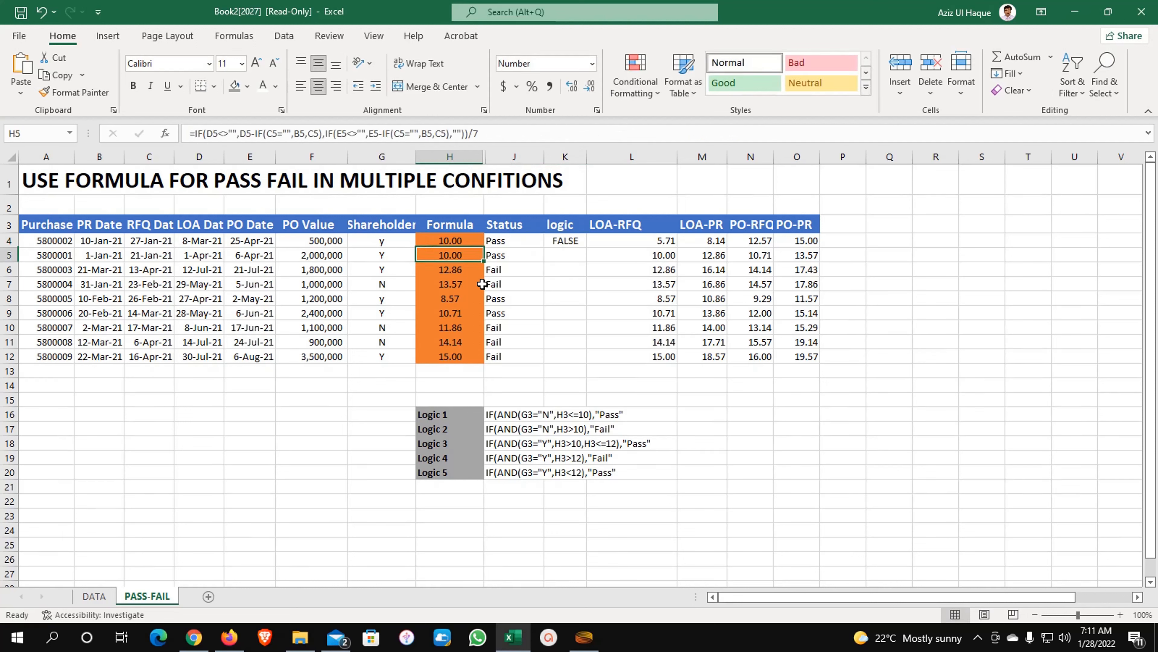
{"action": "key", "text": "Up"}
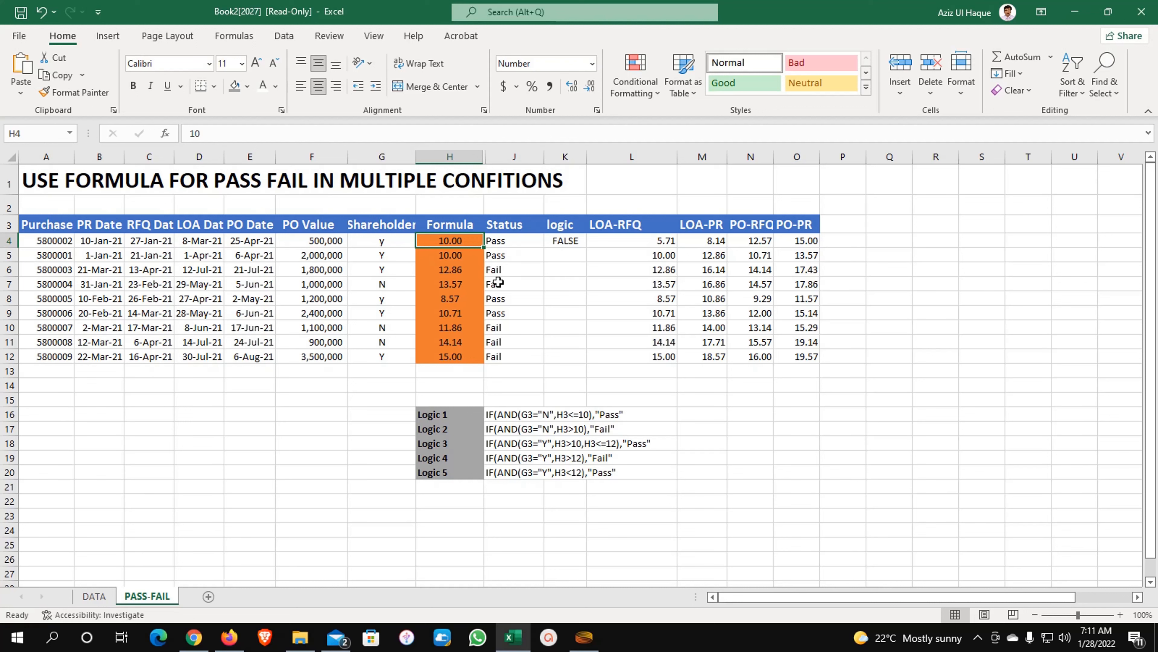
- Append a fifth branch IF(AND(G4="Y",H4<12),"Pass") to K4's nested formula and commit it
{"action": "left_click", "coordinate": [555, 241]}
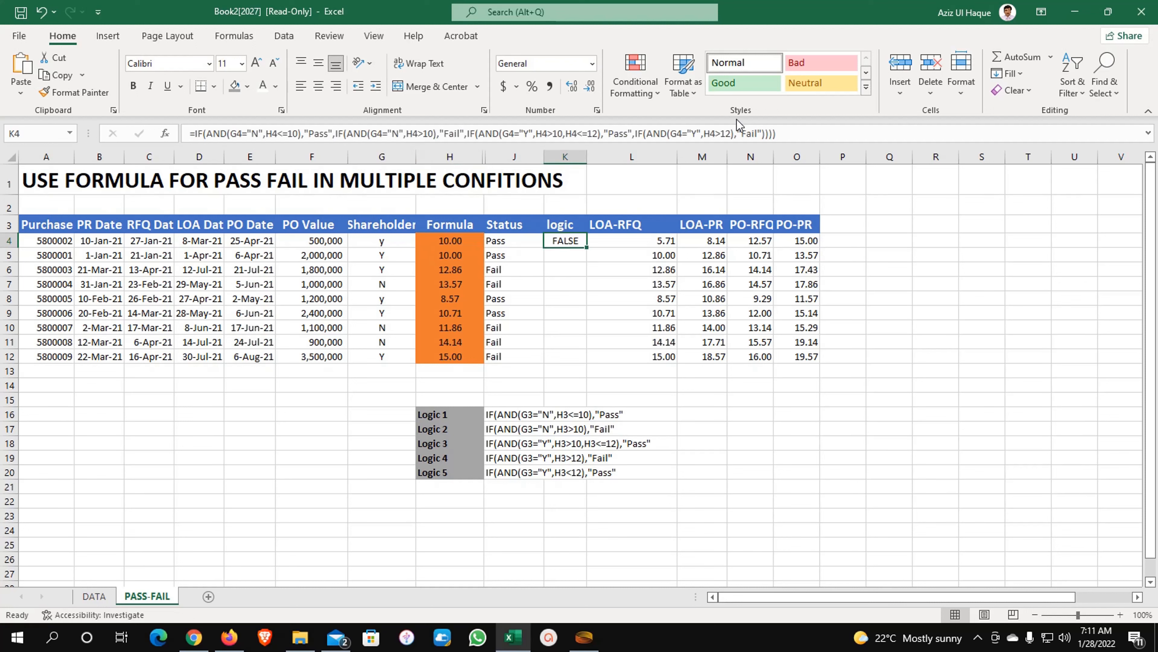
{"action": "left_click", "coordinate": [790, 133]}
{"action": "key", "text": "BackSpace"}
{"action": "key", "text": "BackSpace"}
{"action": "key", "text": "BackSpace"}
{"action": "key", "text": "BackSpace"}
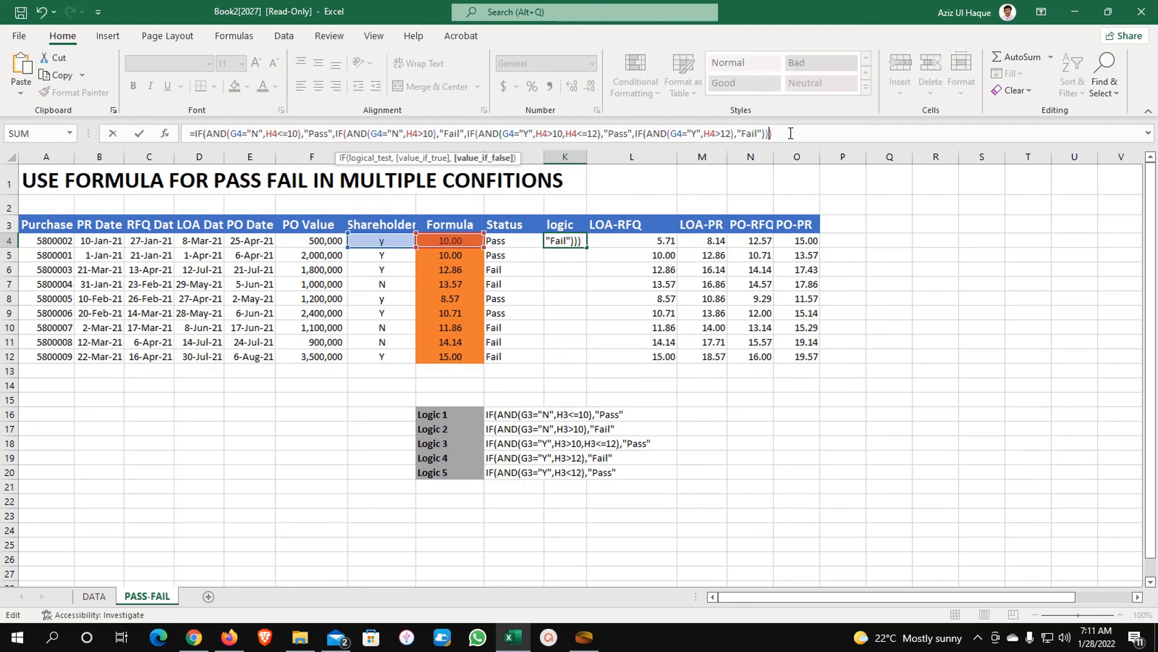
{"action": "type", "text": ","}
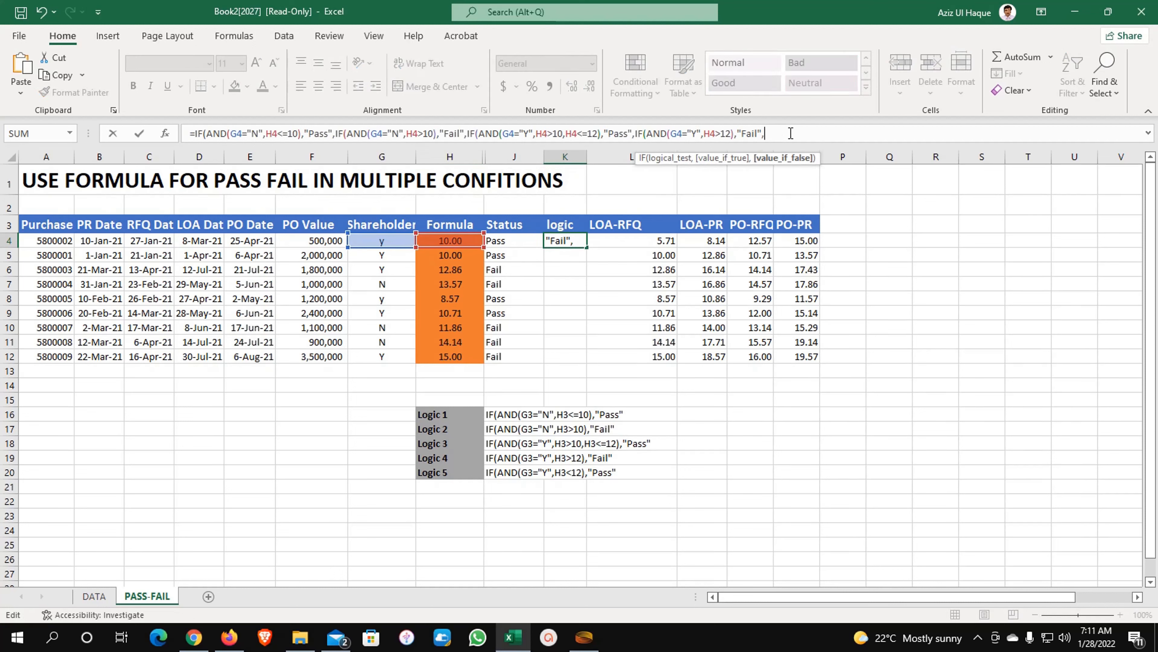
{"action": "type", "text": "IF("}
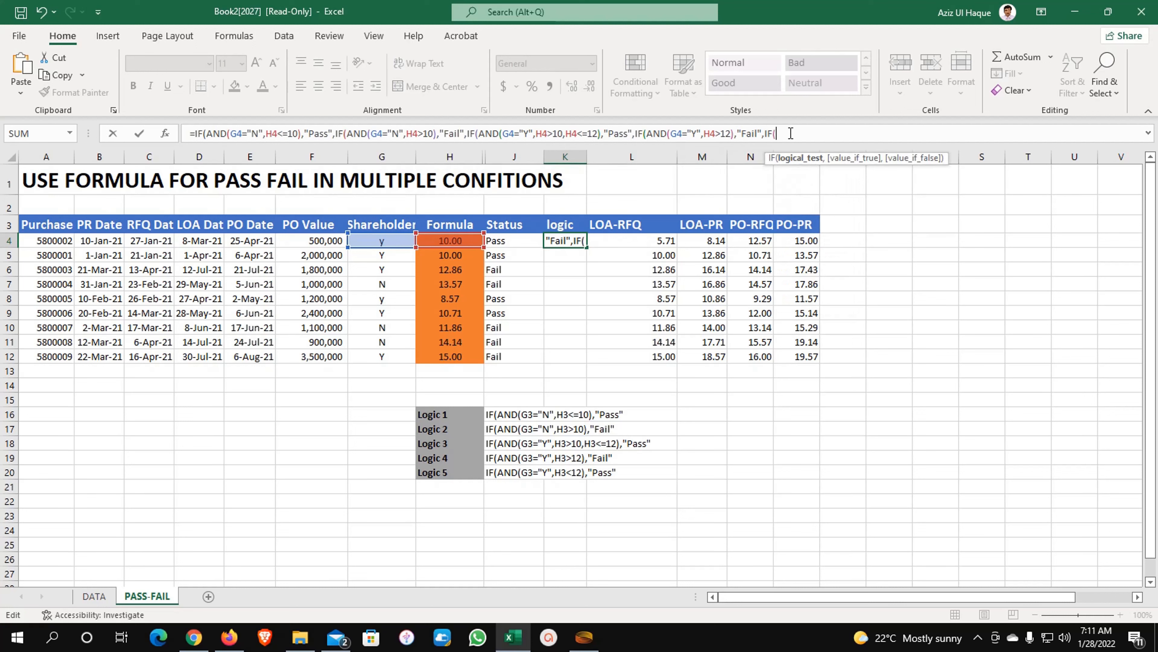
{"action": "type", "text": "and"}
{"action": "key", "text": "Tab"}
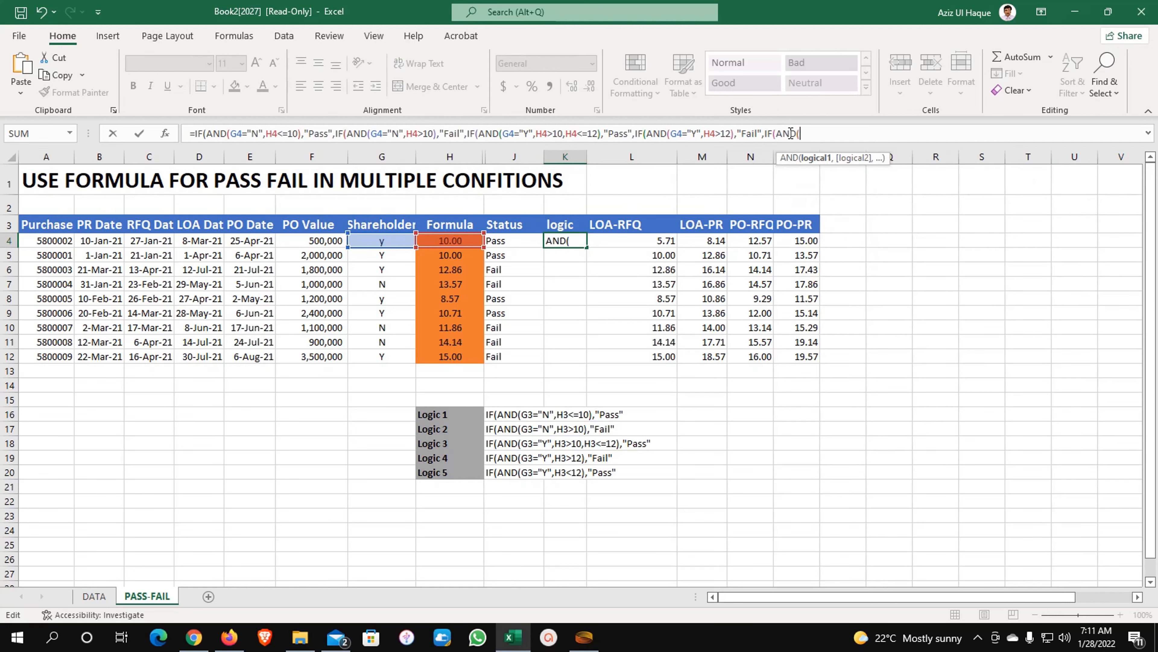
{"action": "left_click", "coordinate": [378, 243]}
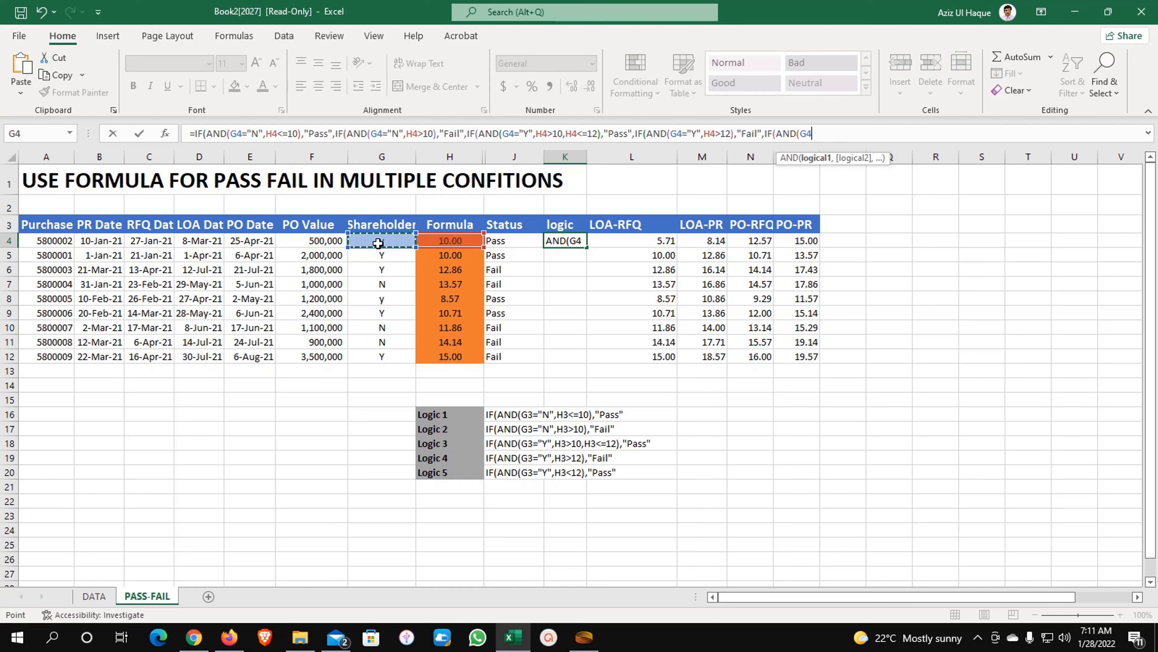
{"action": "type", "text": "=\"Y\""}
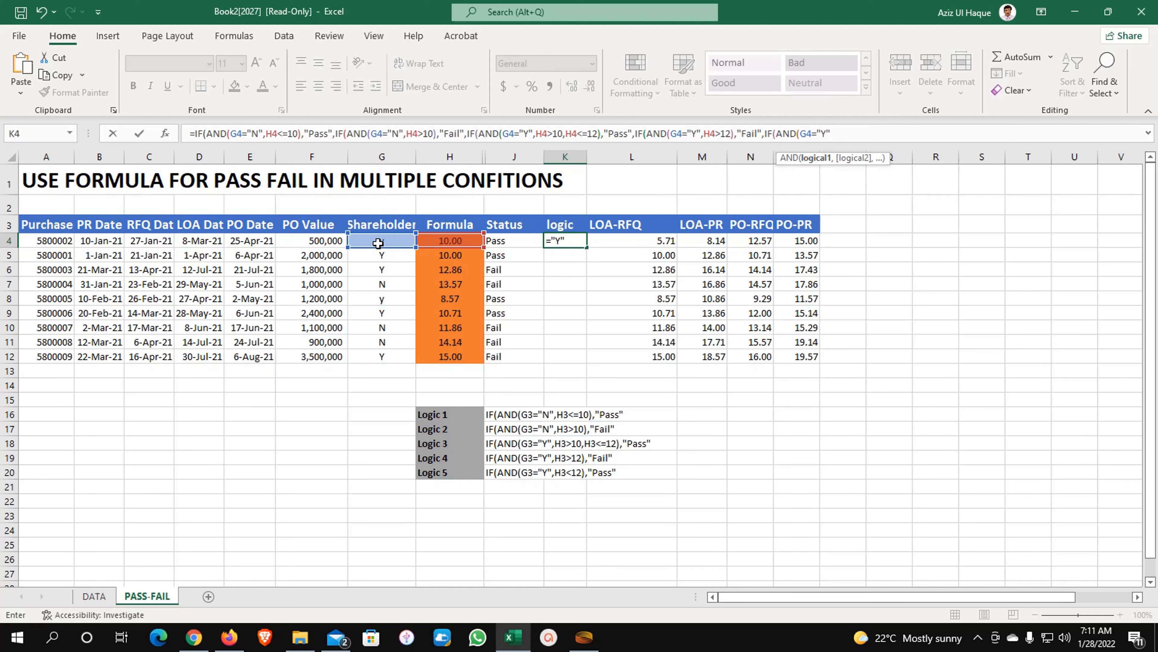
{"action": "type", "text": ","}
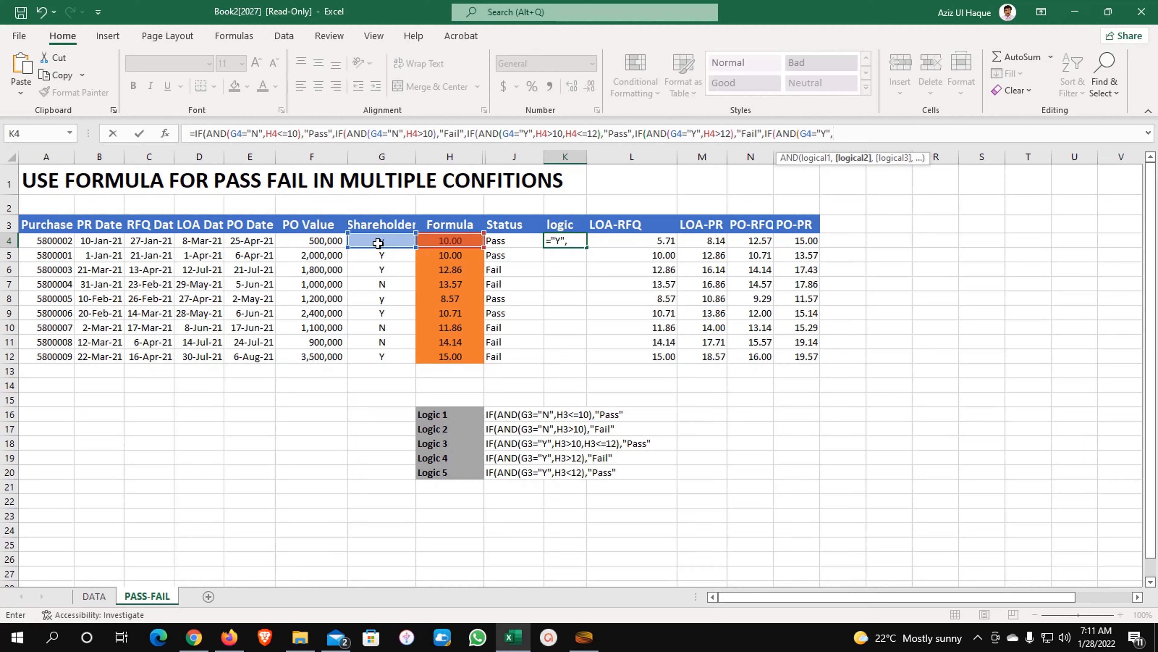
{"action": "left_click", "coordinate": [448, 242]}
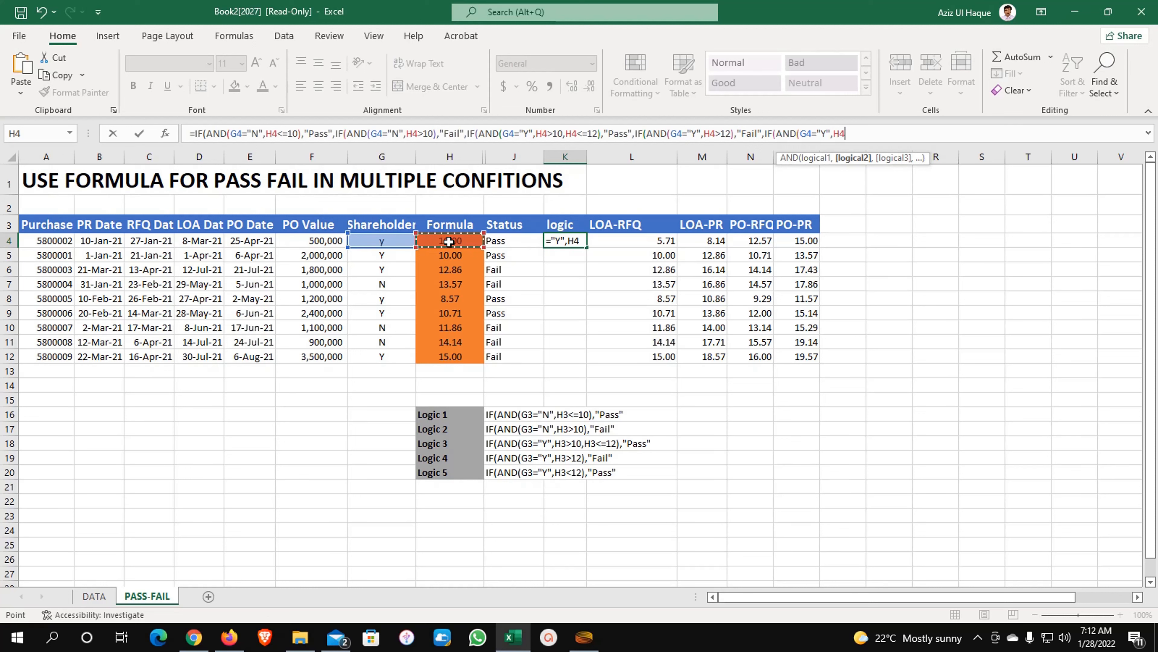
{"action": "type", "text": "<12),"}
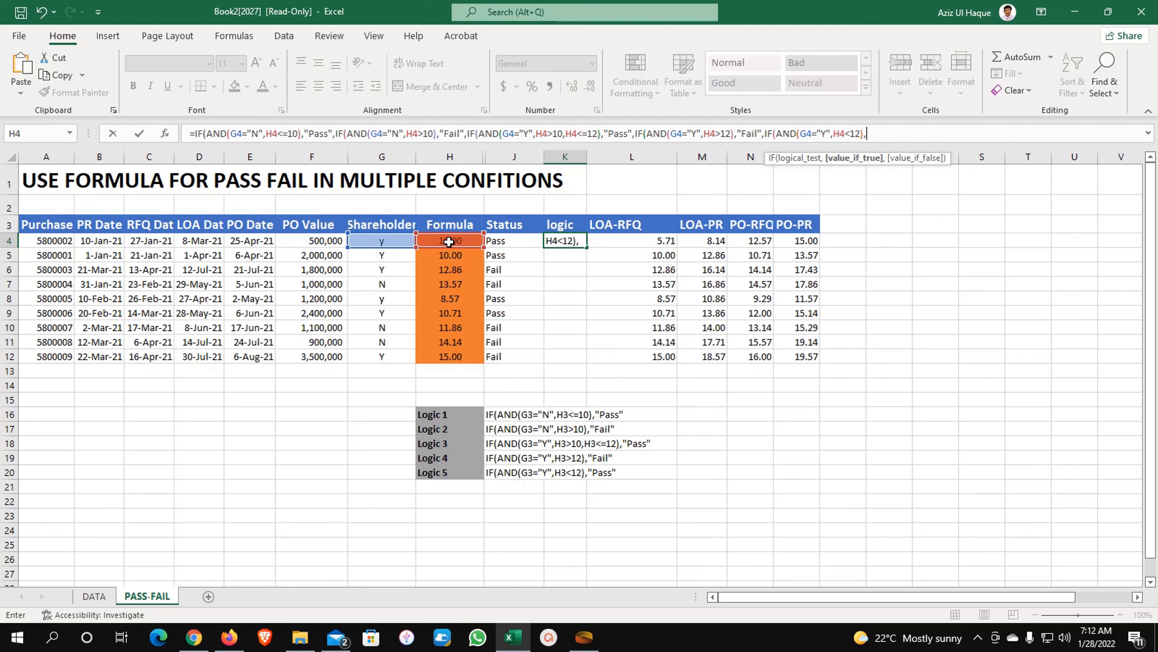
{"action": "type", "text": "\""}
{"action": "type", "text": "Pass\")))))"}
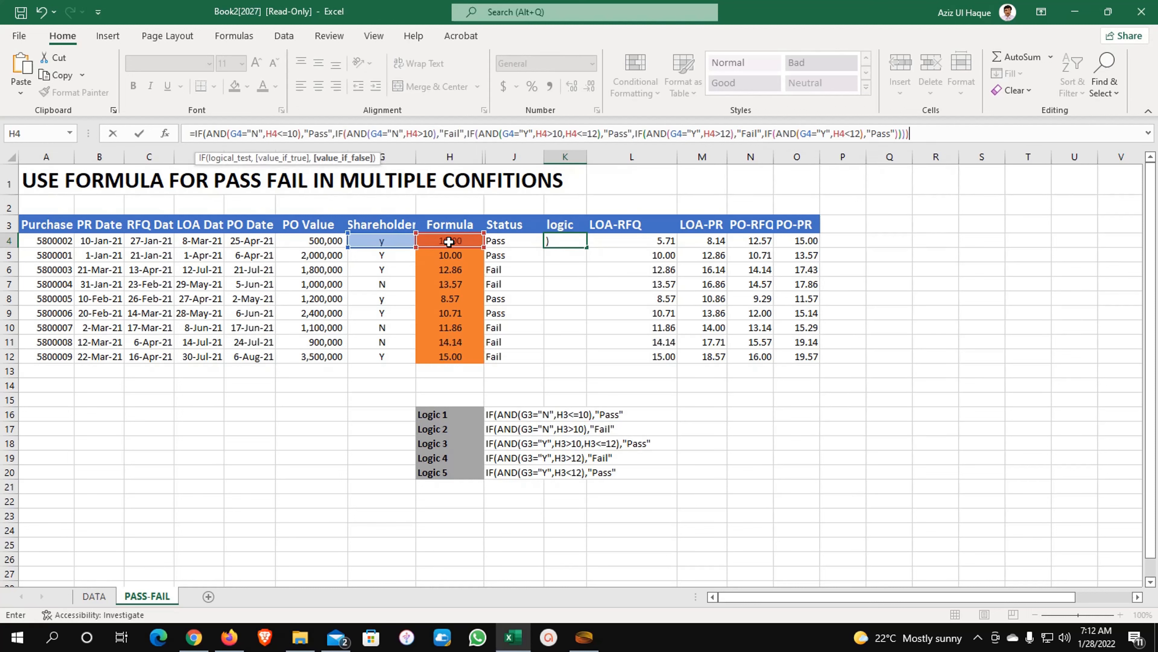
{"action": "key", "text": "Return"}
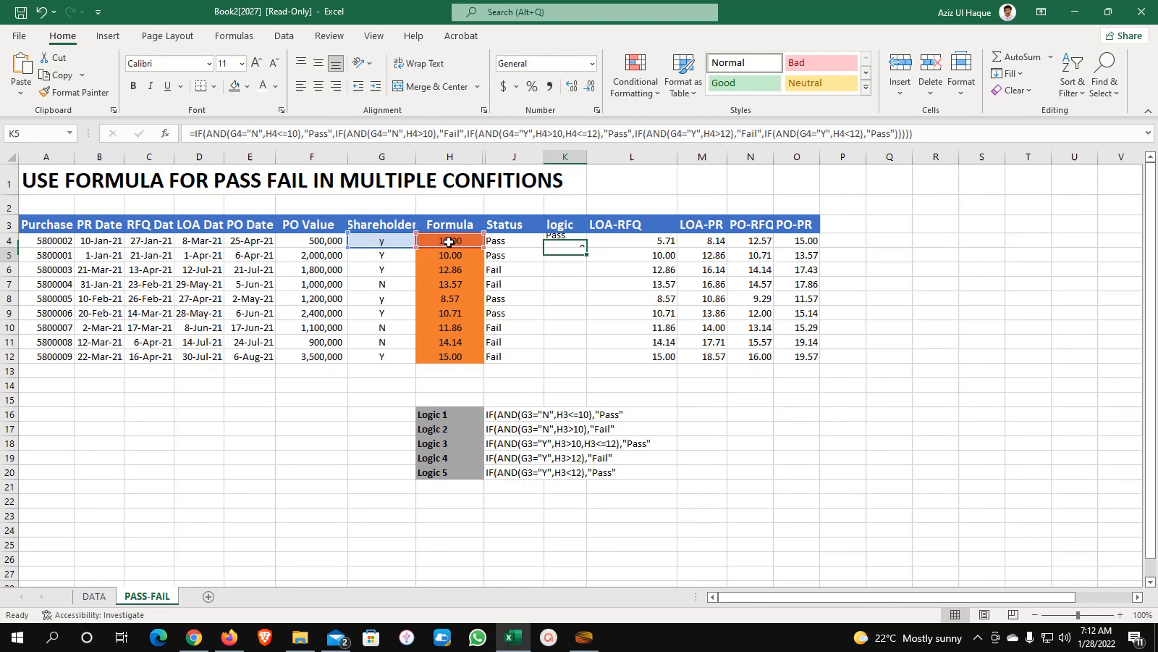
- Test the K4 formula by entering 9 days in H4 and shareholder flag N in G4
{"action": "key", "text": "Up"}
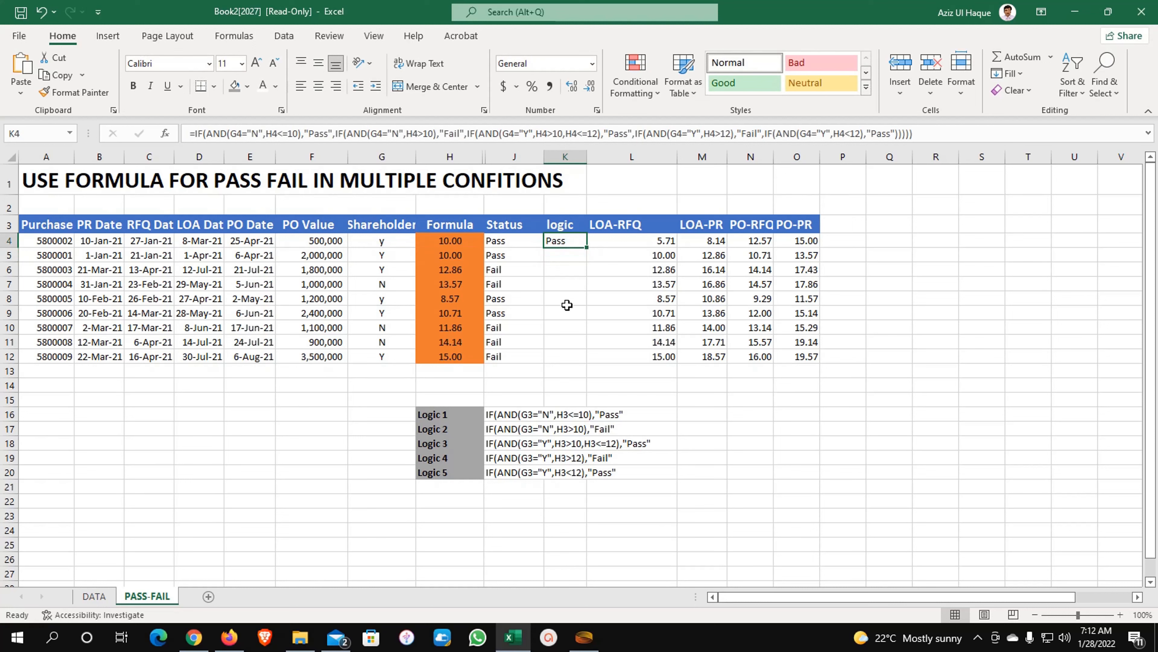
{"action": "left_click", "coordinate": [448, 240]}
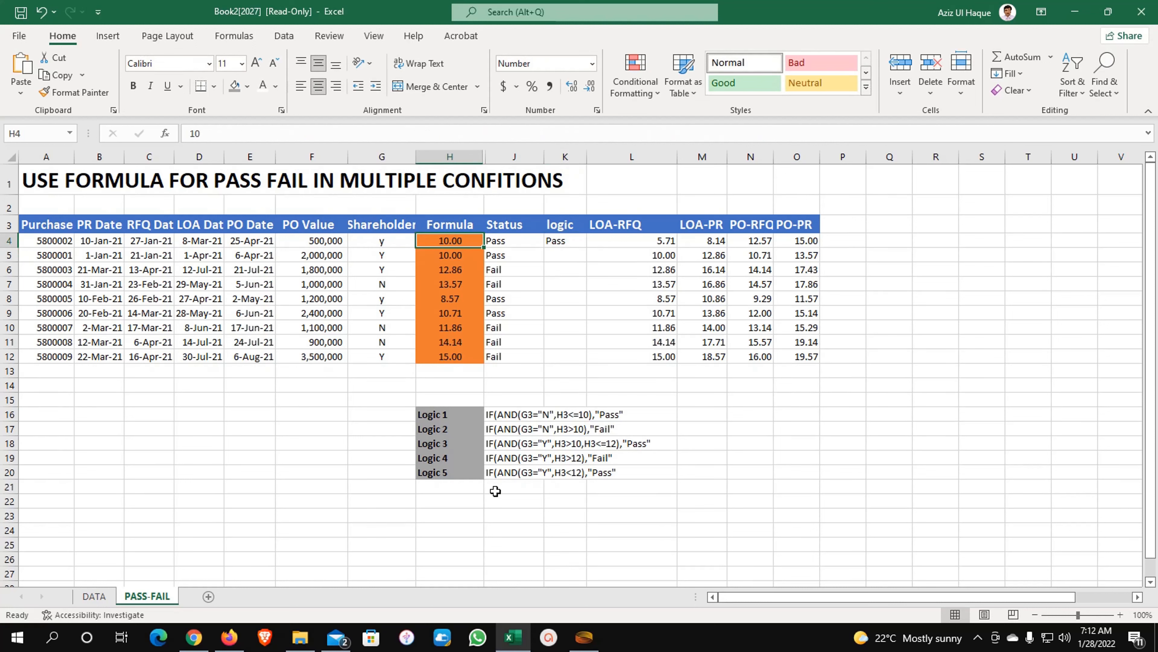
{"action": "type", "text": "9"}
{"action": "key", "text": "Return"}
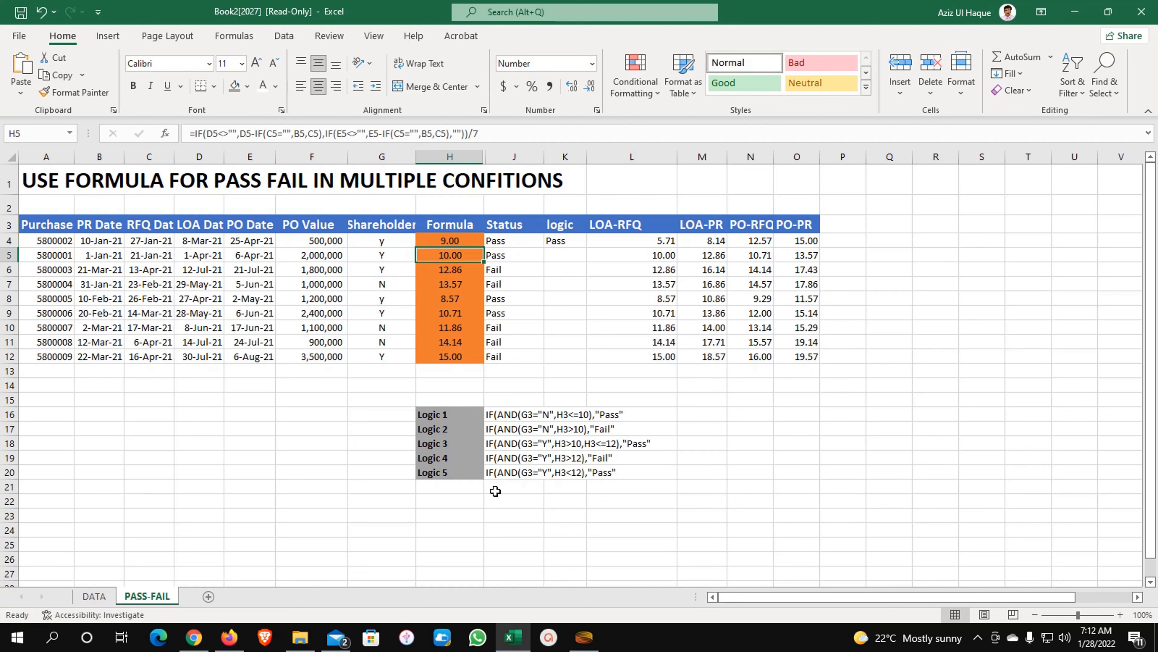
{"action": "key", "text": "Up"}
{"action": "key", "text": "Left"}
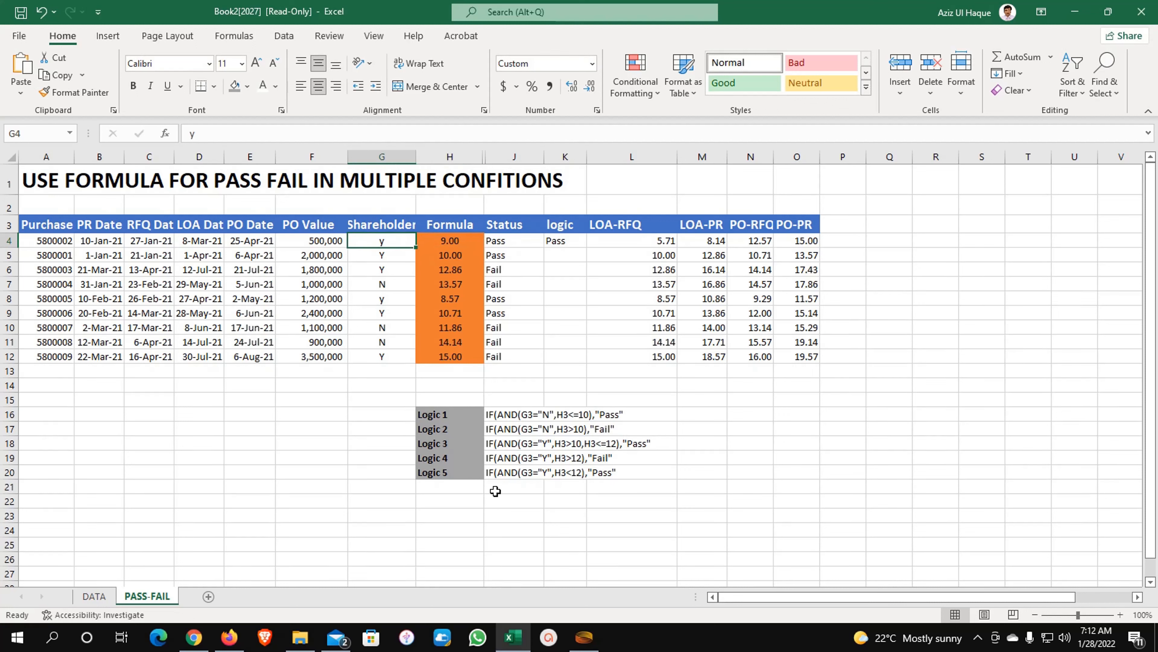
{"action": "type", "text": "N"}
{"action": "key", "text": "Right"}
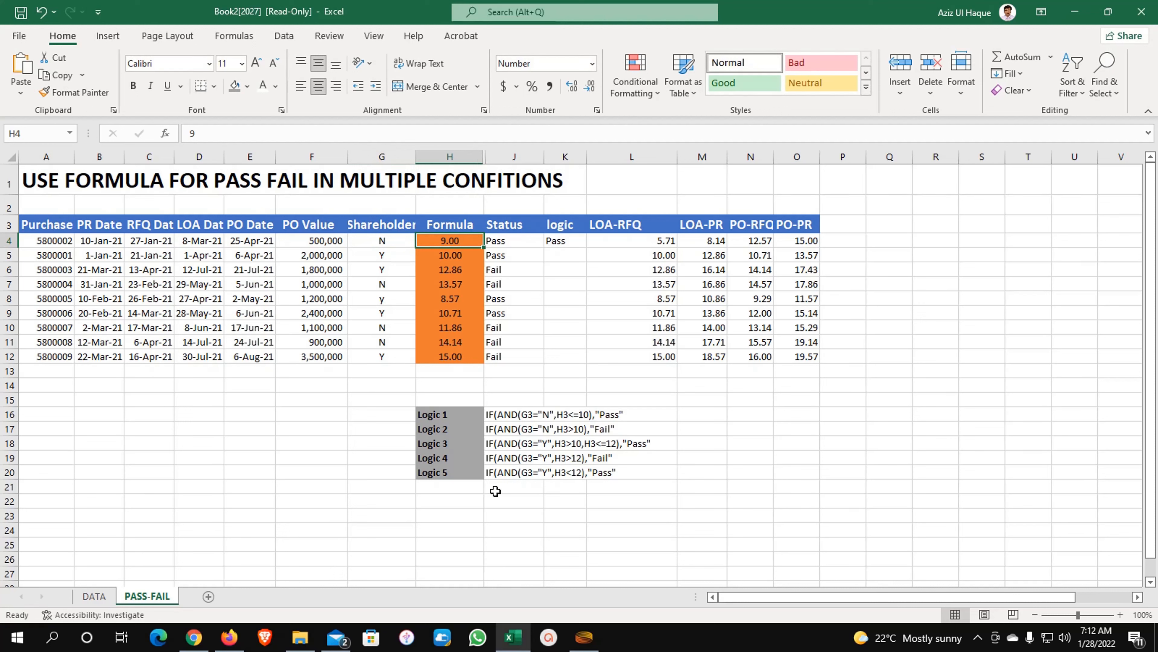
{"action": "key", "text": "Right"}
{"action": "key", "text": "Right"}
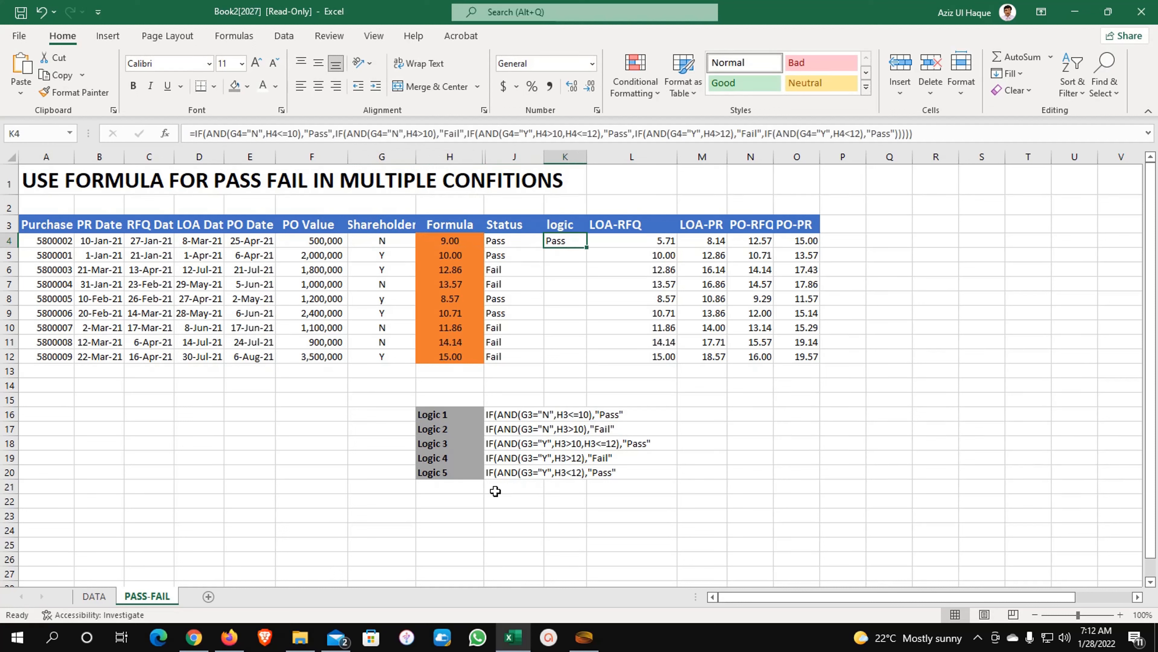
{"action": "type", "text": "10"}
{"action": "key", "text": "Escape"}
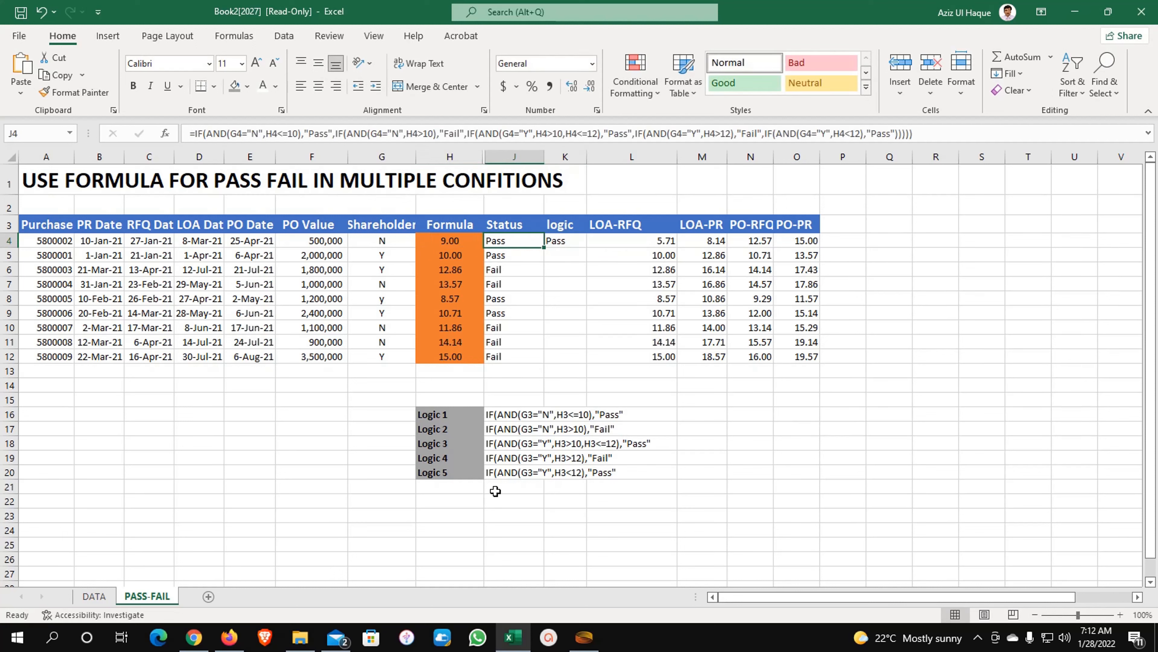
- Set H4 to 11 and G4 back to Y so K4 returns Pass
{"action": "key", "text": "Left"}
{"action": "key", "text": "Left"}
{"action": "type", "text": "11"}
{"action": "key", "text": "Return"}
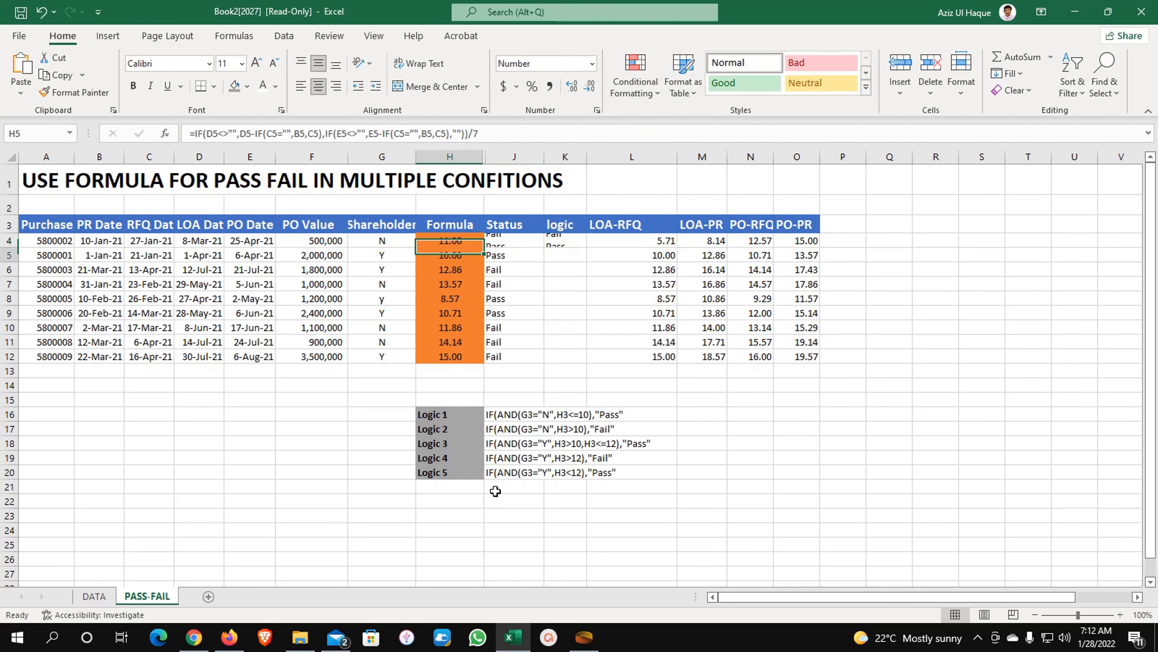
{"action": "key", "text": "Up"}
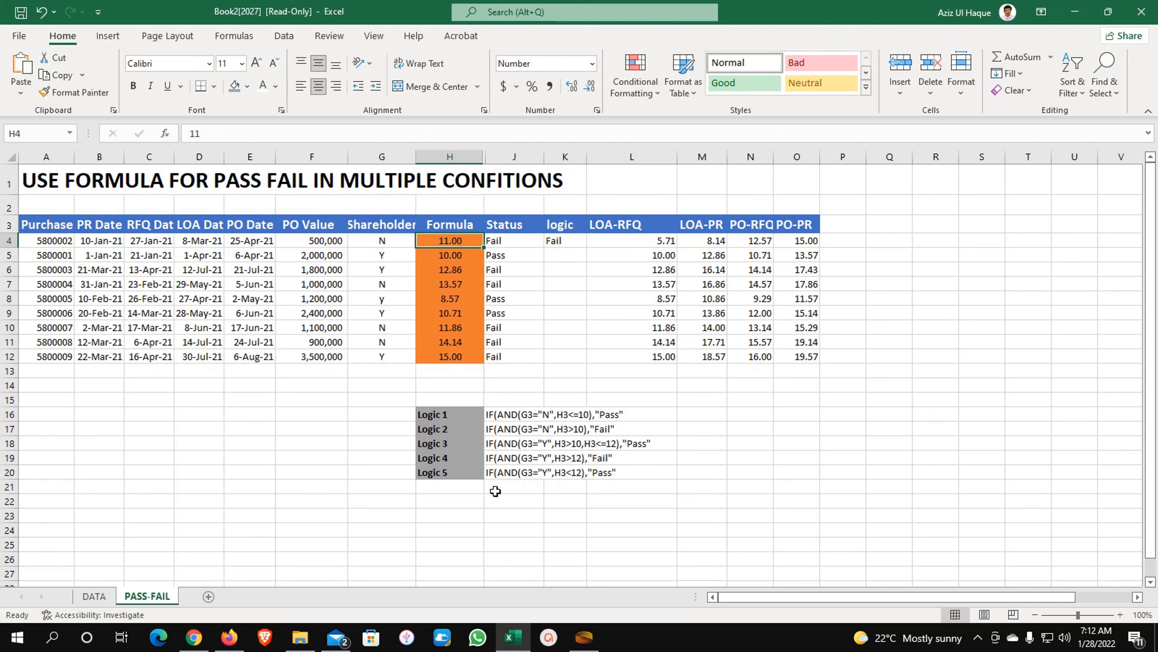
{"action": "key", "text": "Left"}
{"action": "type", "text": "Y"}
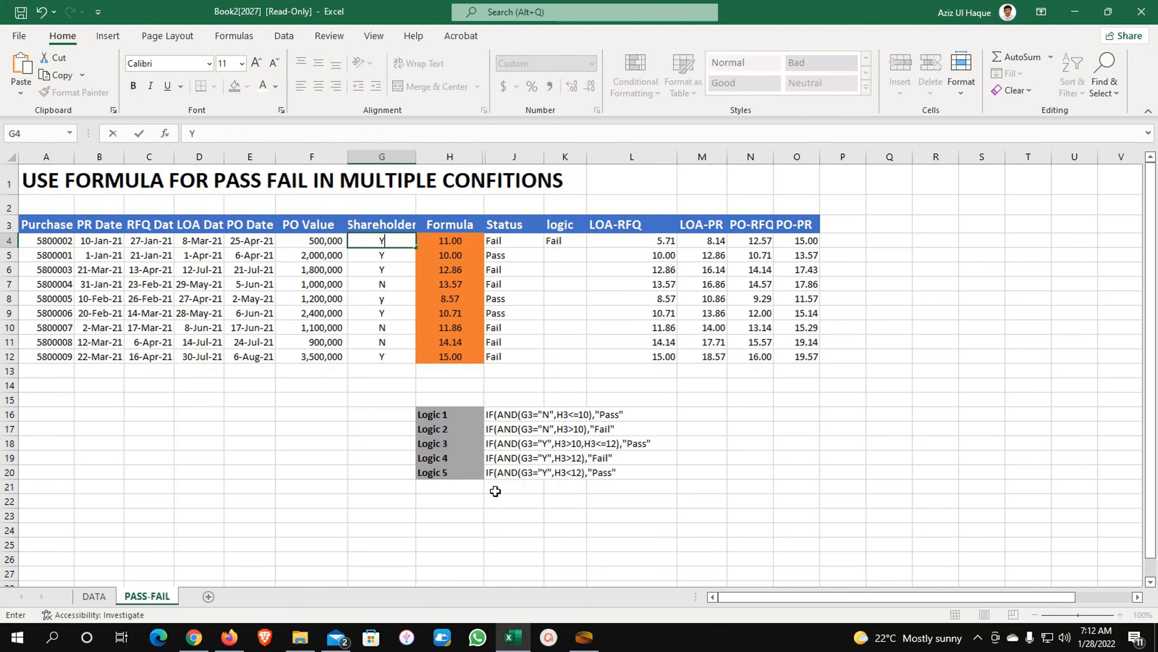
{"action": "key", "text": "Right"}
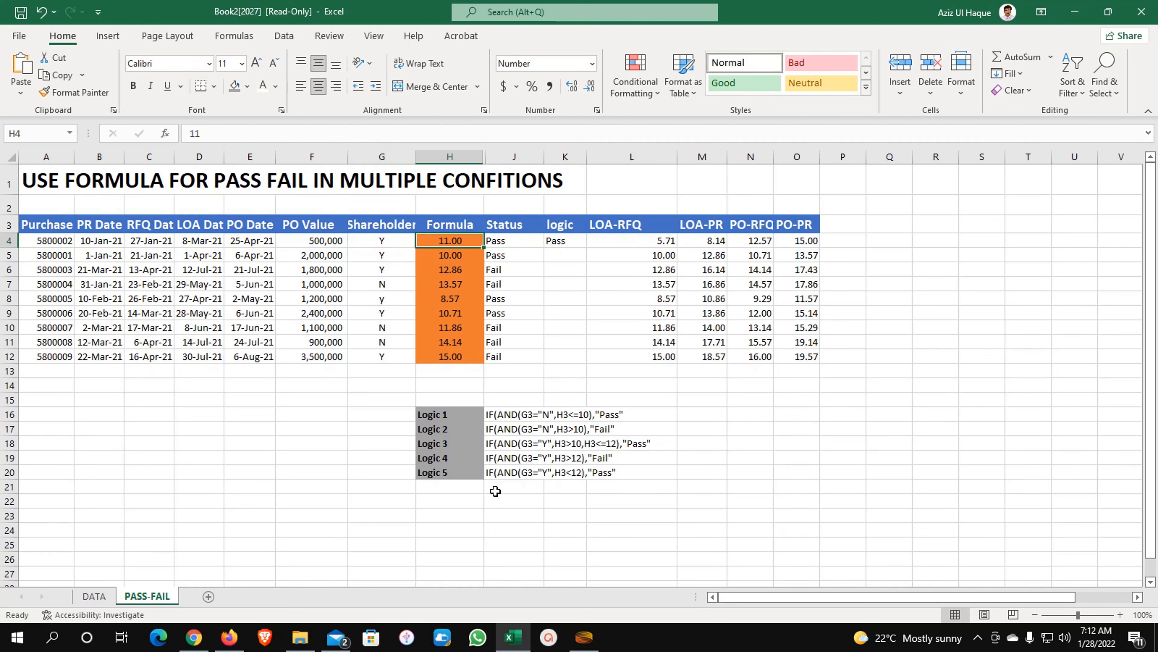
{"action": "type", "text": "1"}
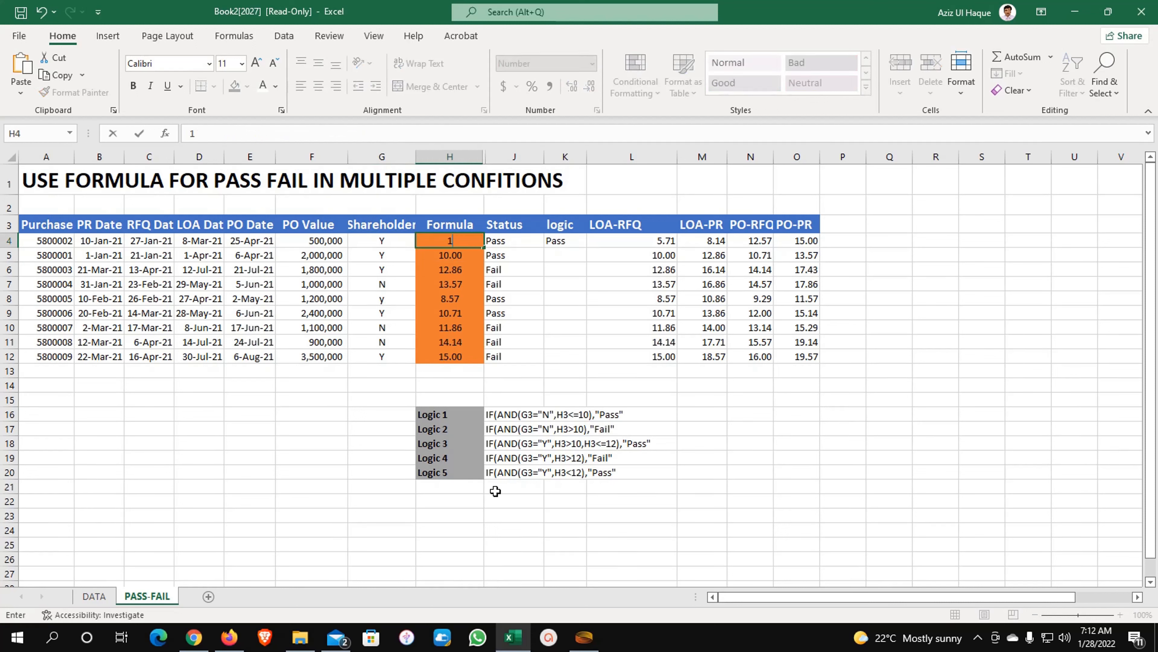
{"action": "key", "text": "Escape"}
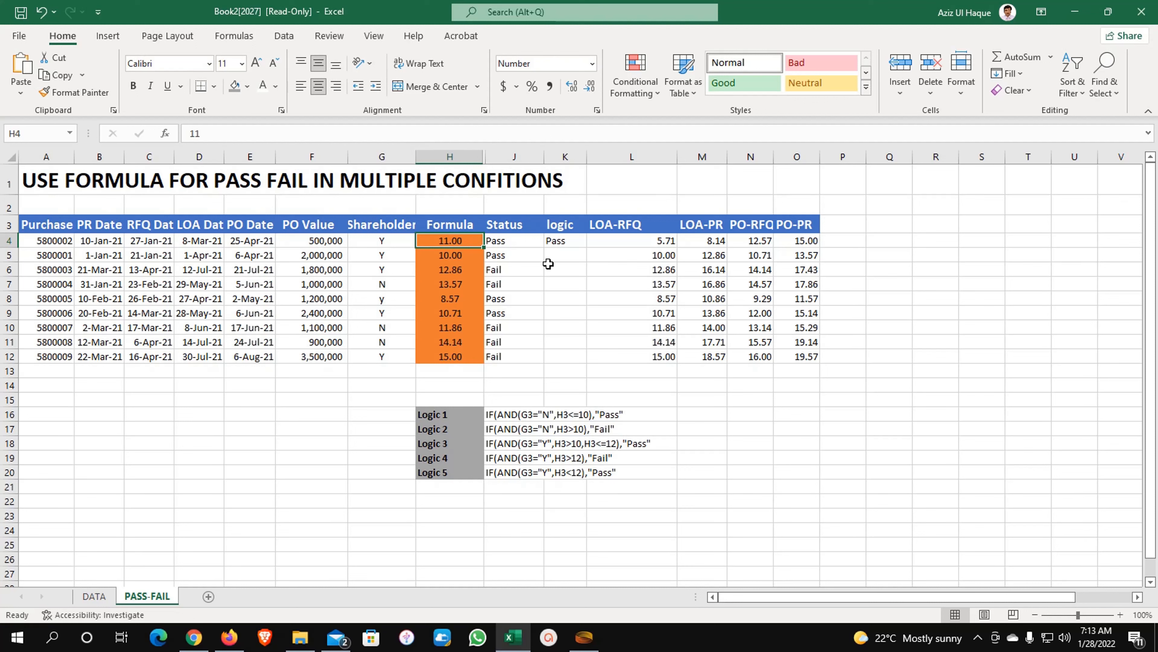
- Fill K4's five-branch Pass/Fail formula down through K12 and check row 8's result
{"action": "left_click", "coordinate": [575, 242]}
{"action": "left_click_drag", "start_coordinate": [587, 247], "coordinate": [578, 360]}
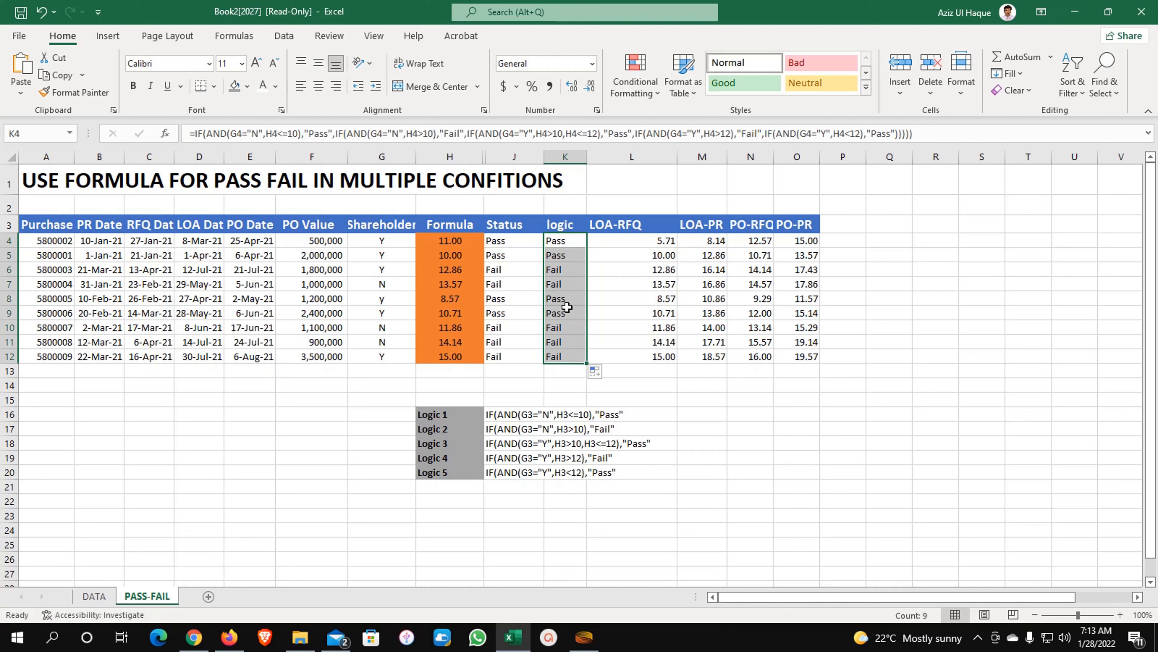
{"action": "left_click", "coordinate": [564, 298]}
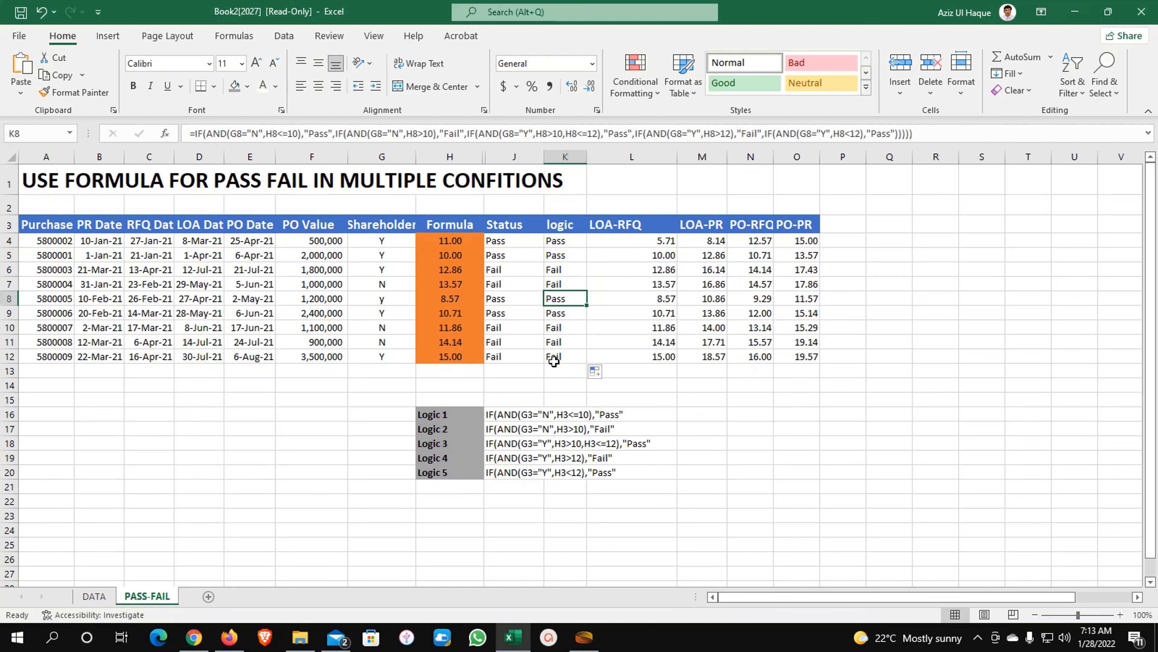